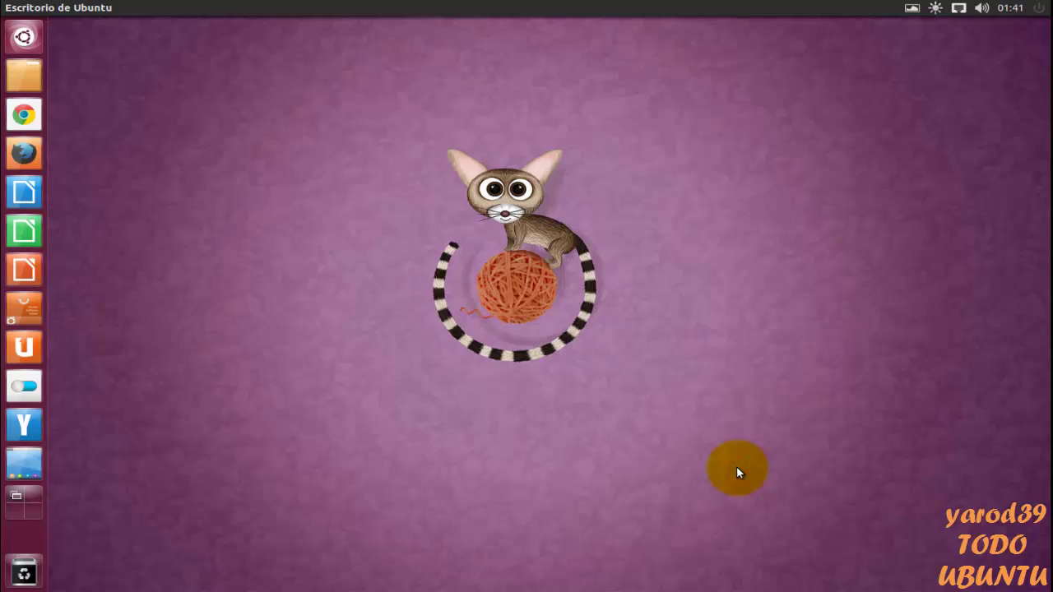
Install the cups-pdf package with apt-get in a terminal, authenticate with the sudo account password, and exit the terminal
key(ctrl+alt+t)
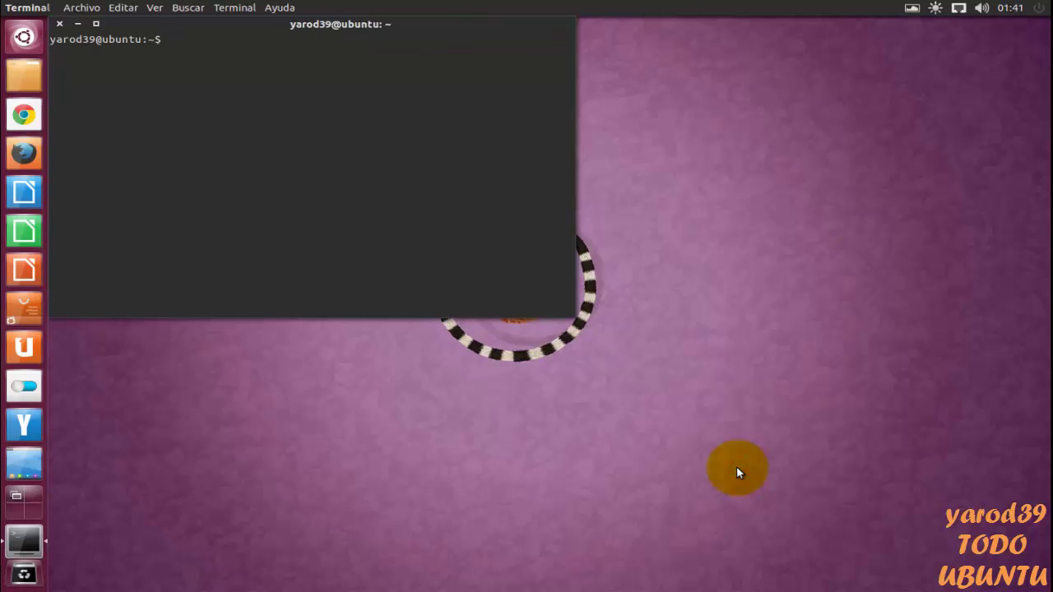
text(sudo)
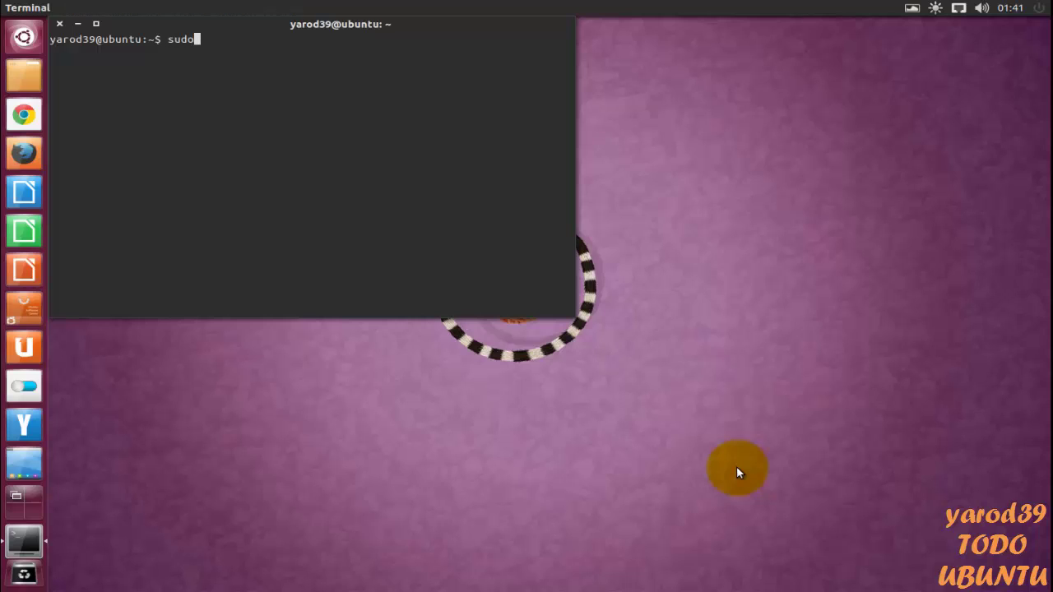
text( apt-get install)
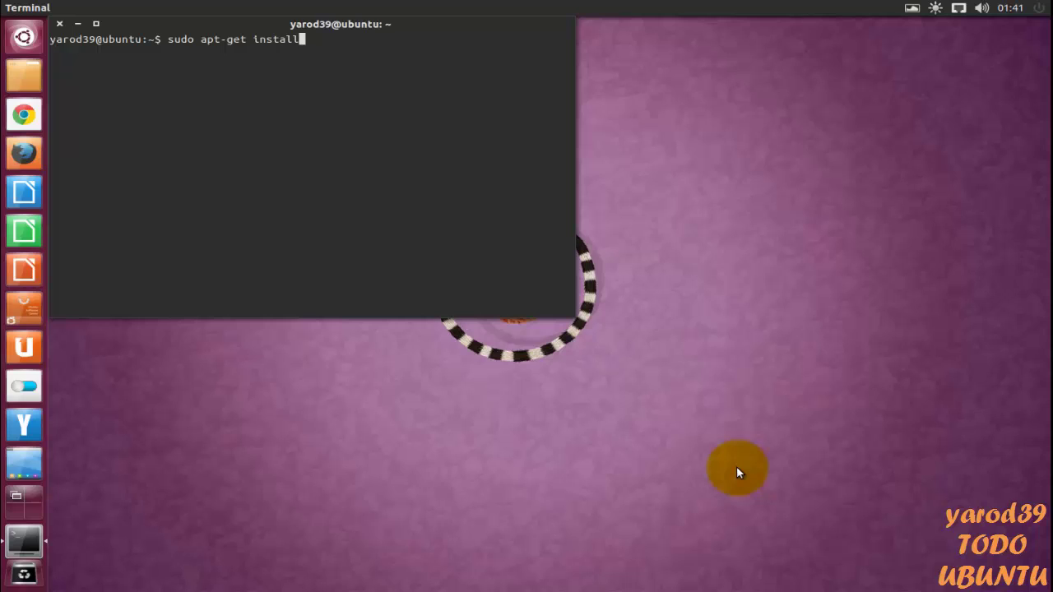
text( cups-pdf)
key(Return)
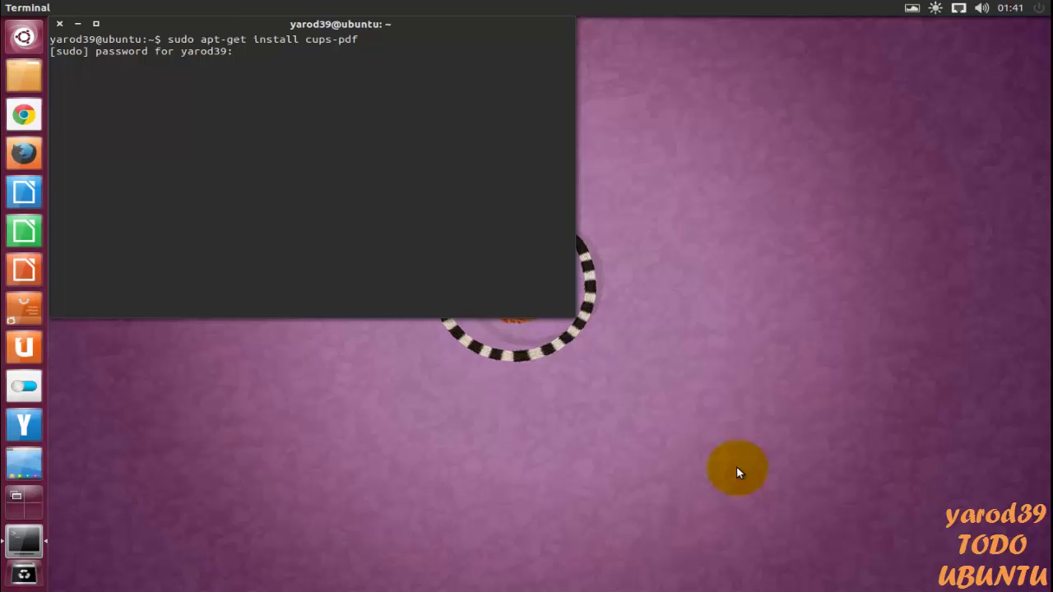
key(Return)
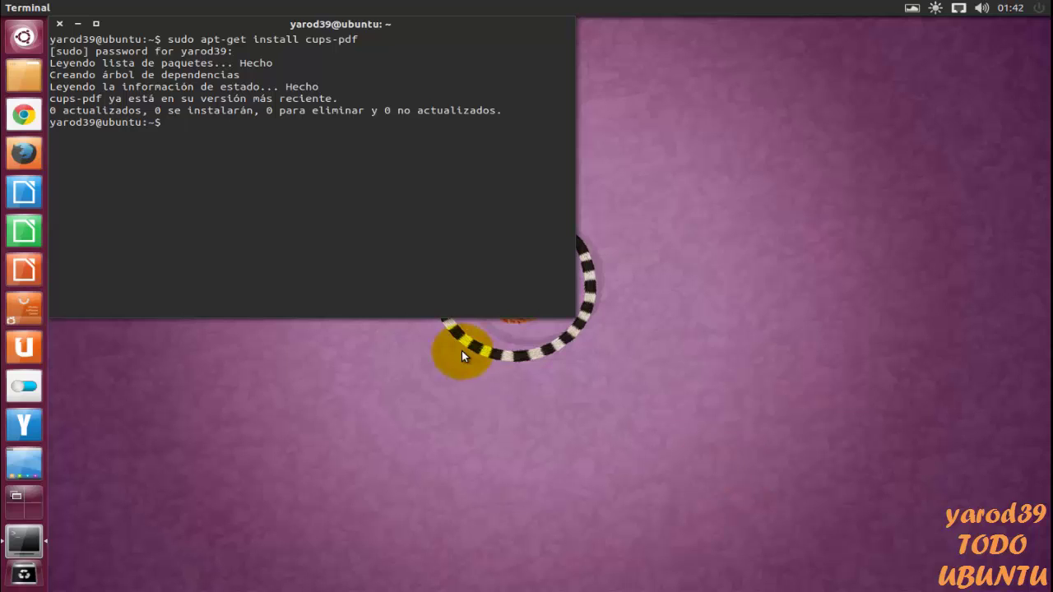
text(exit)
key(Return)
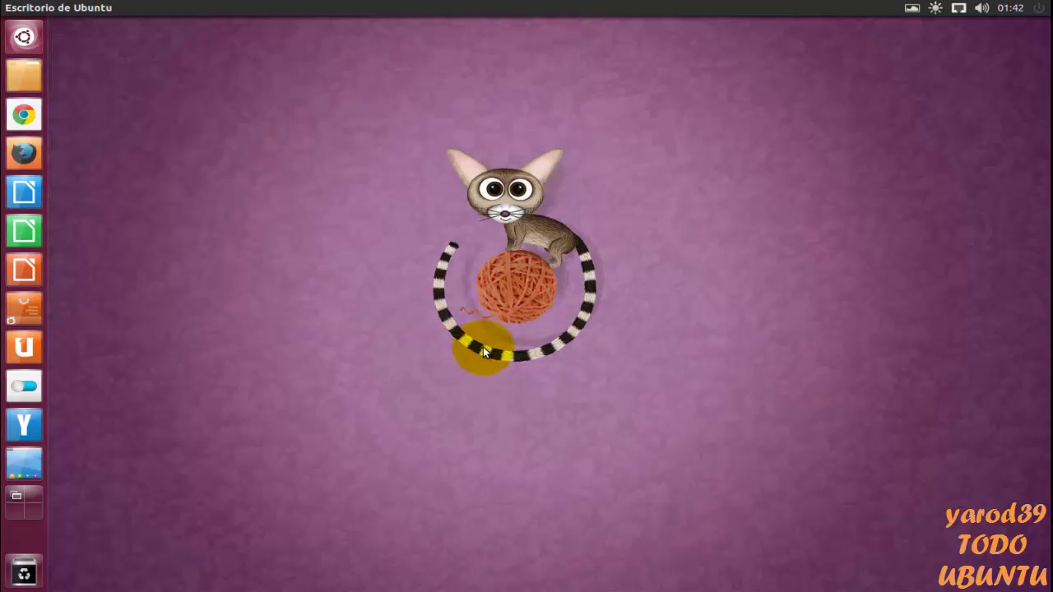
Open the printer settings (Impresoras) from the system configuration
click(25, 387)
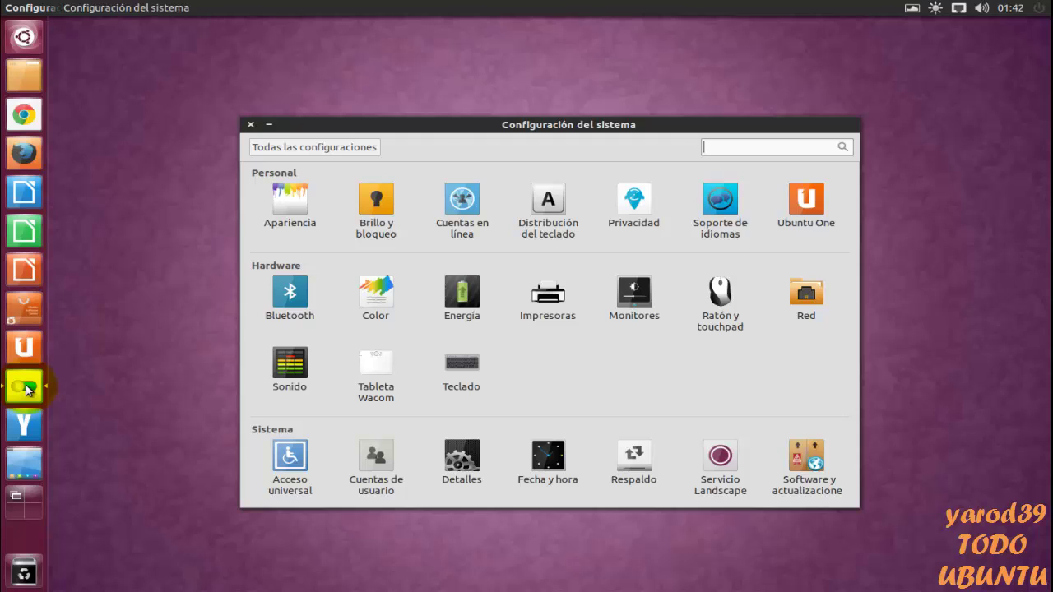
click(542, 298)
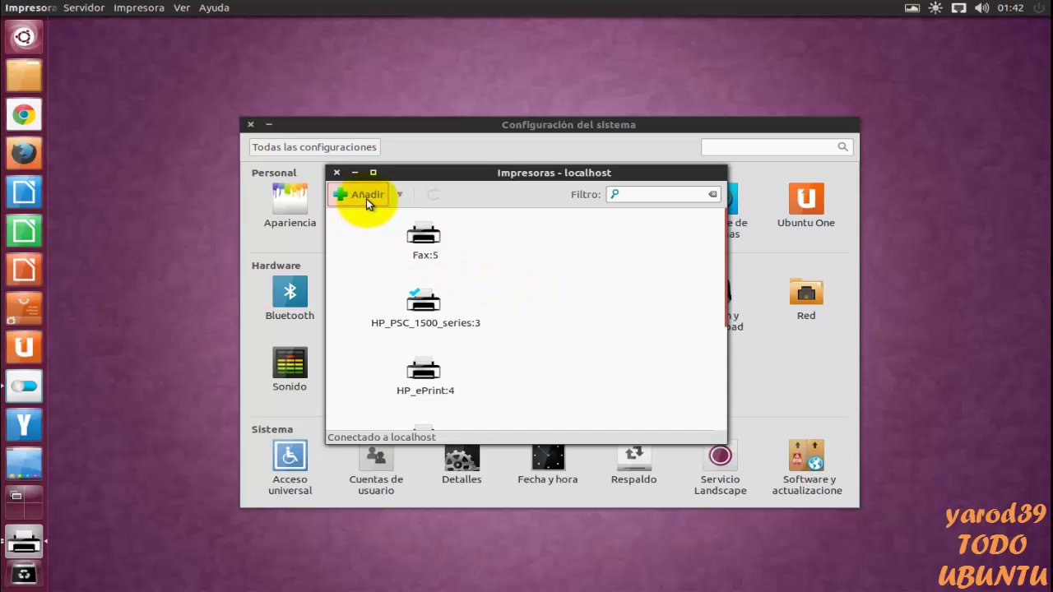
click(367, 198)
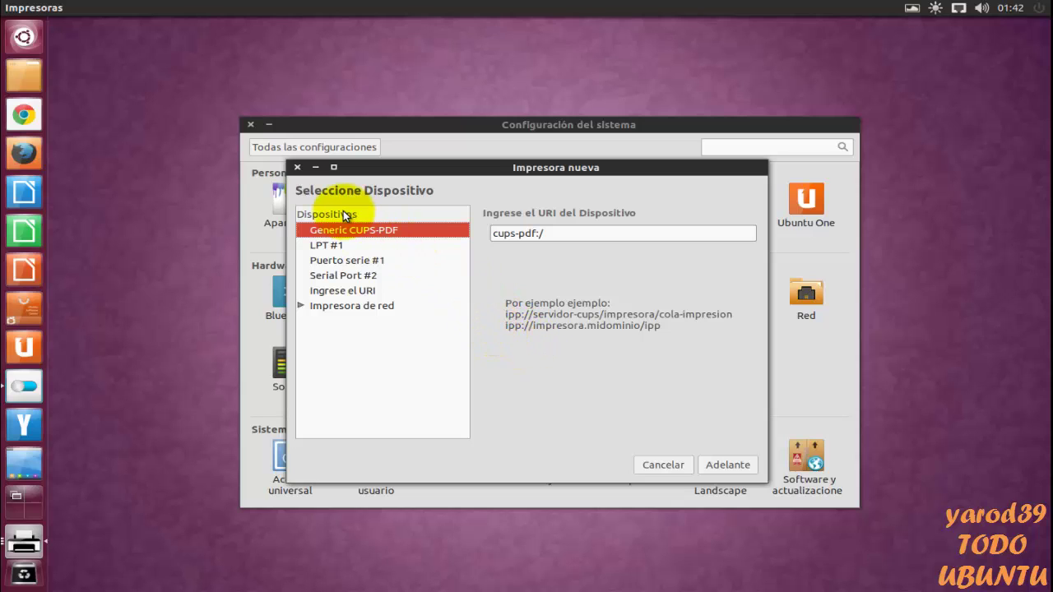
click(302, 306)
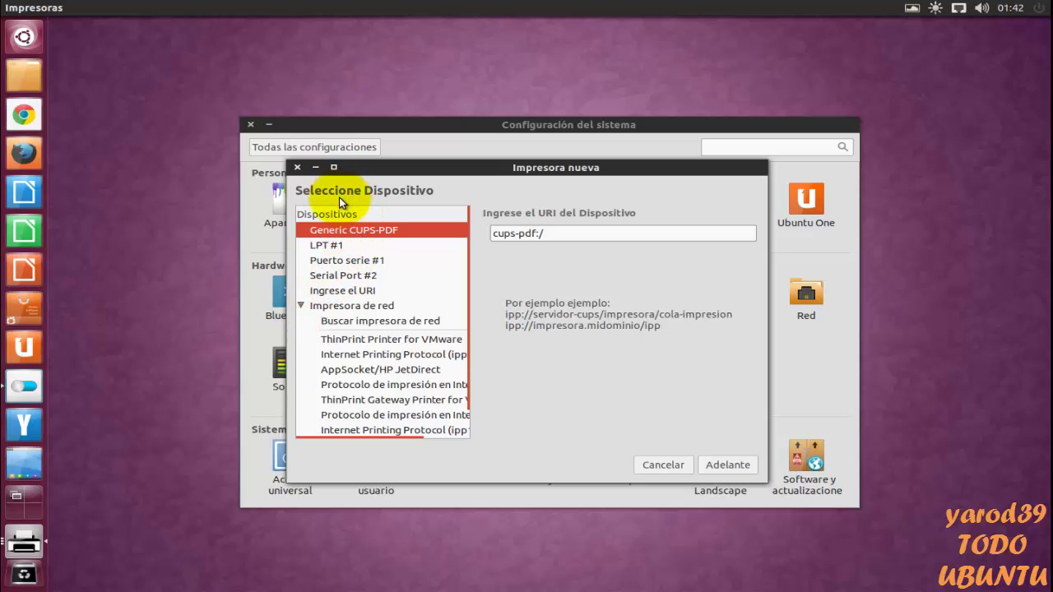
click(298, 169)
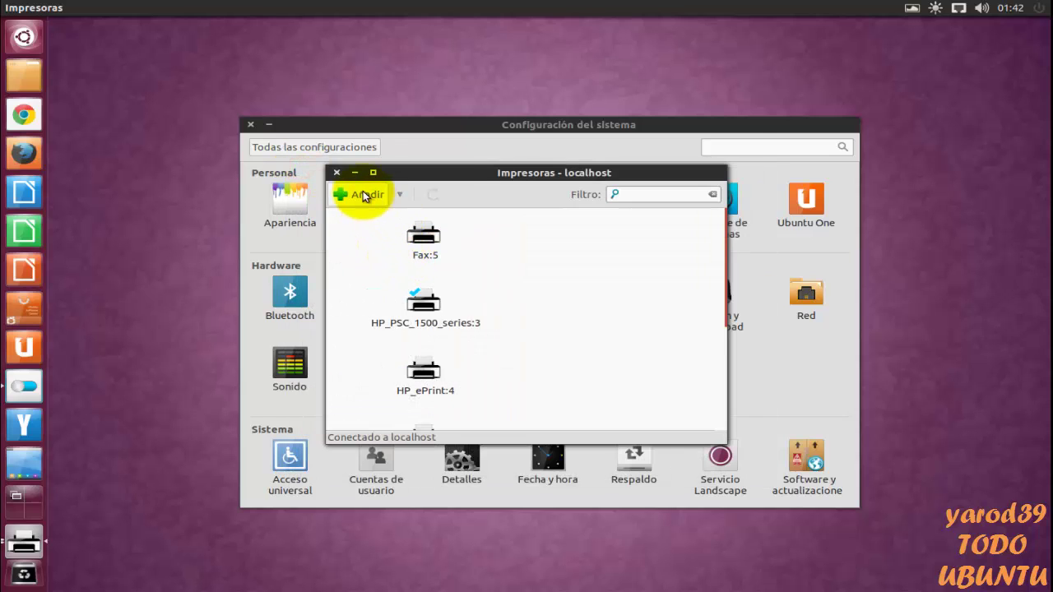
Add the Generic CUPS-PDF device as a printer with the recommended Generic make, CUPS-PDF model and driver, keeping the suggested name and skipping the test page
click(362, 194)
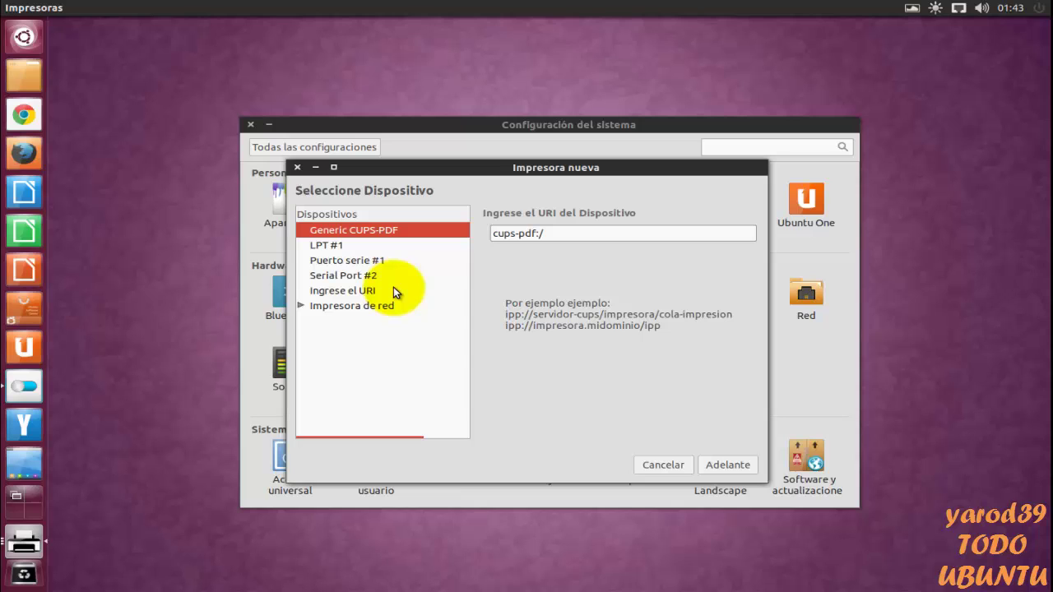
click(724, 464)
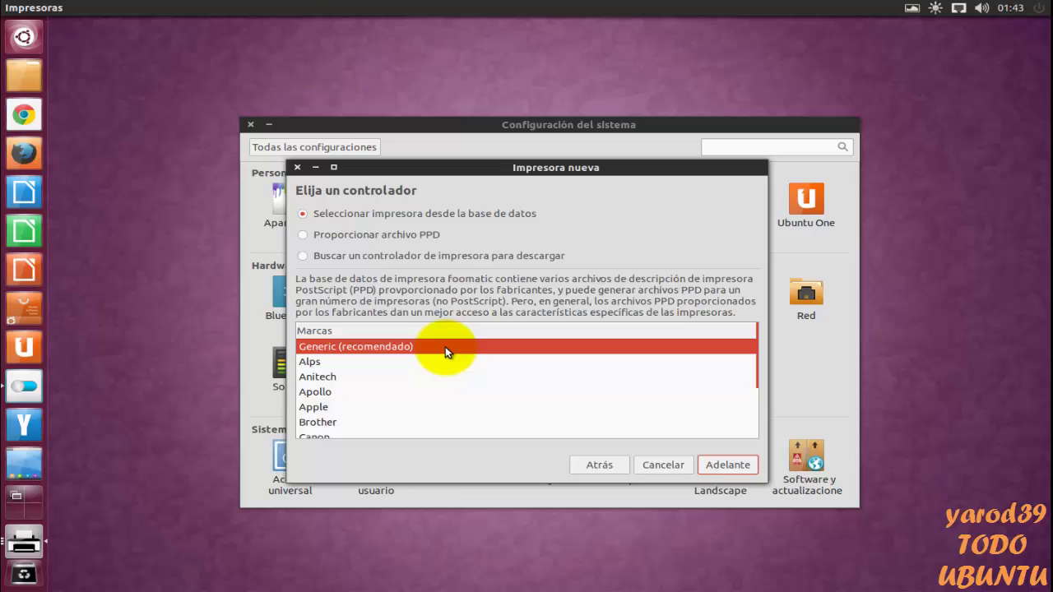
click(720, 464)
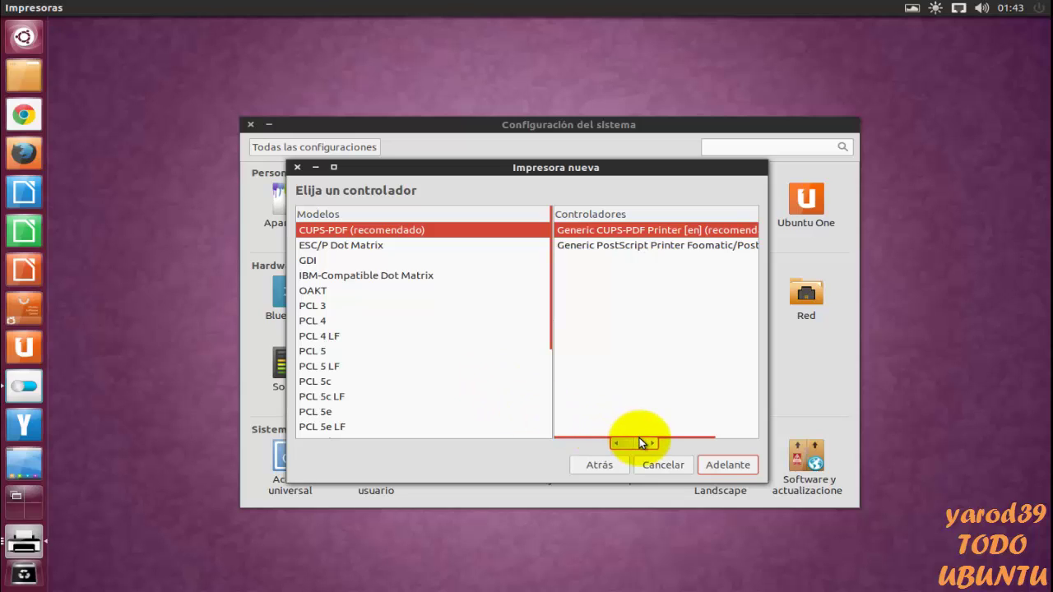
click(727, 465)
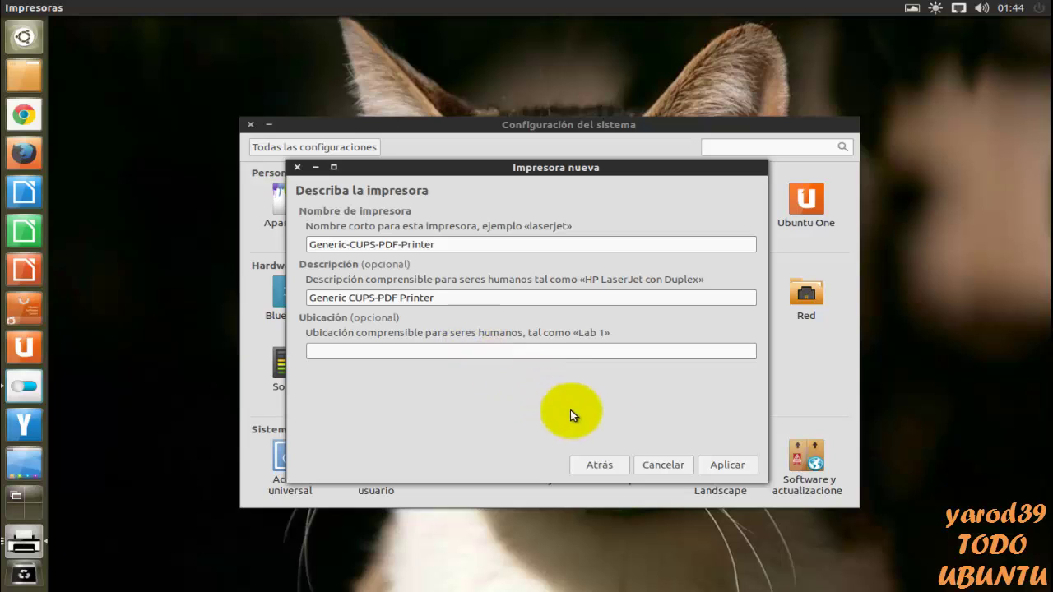
click(727, 465)
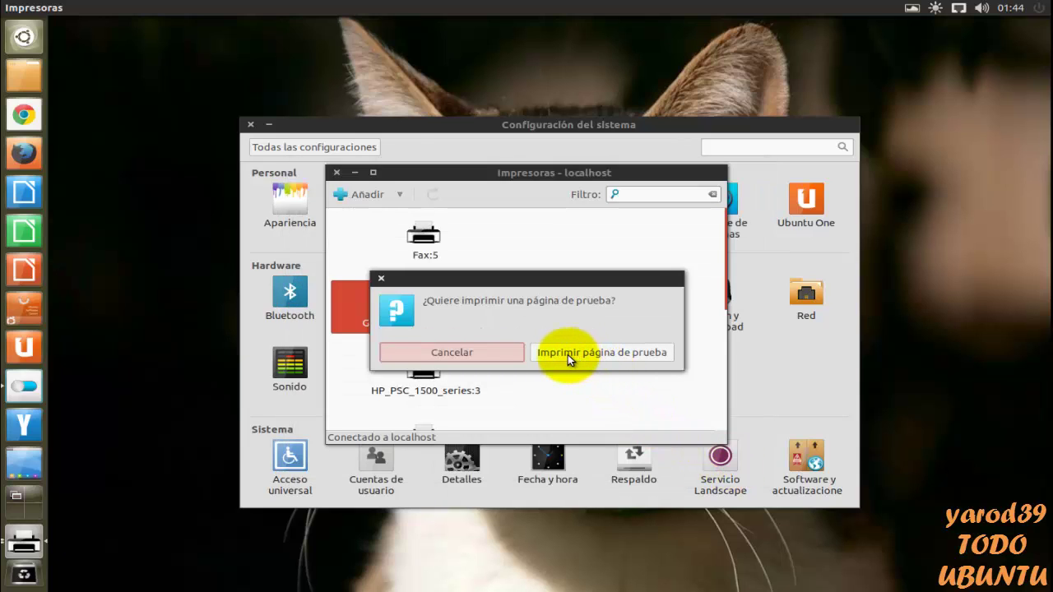
click(468, 354)
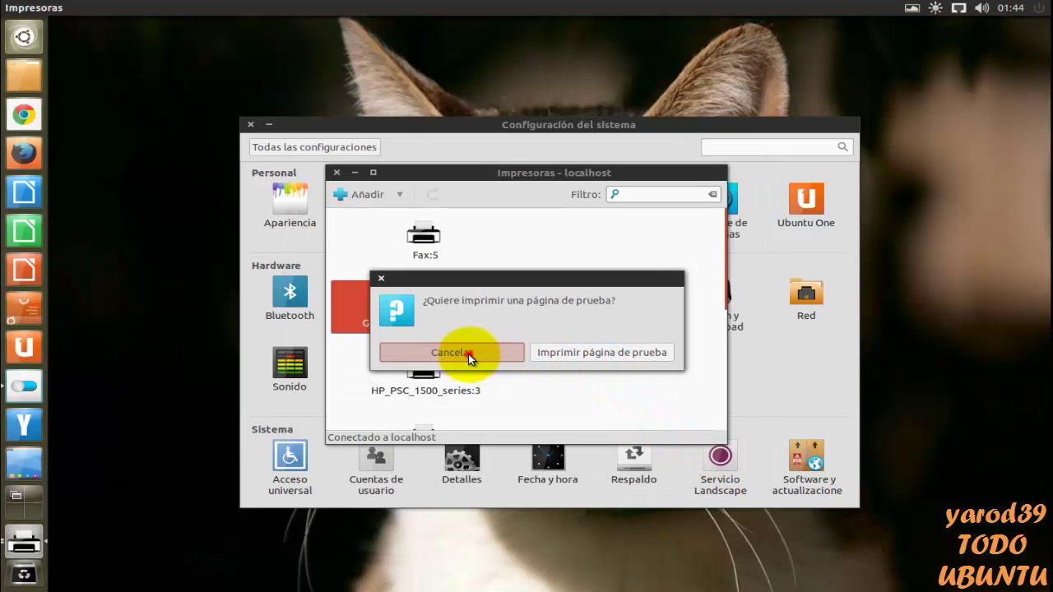
Close the printer list and the system configuration window
click(338, 173)
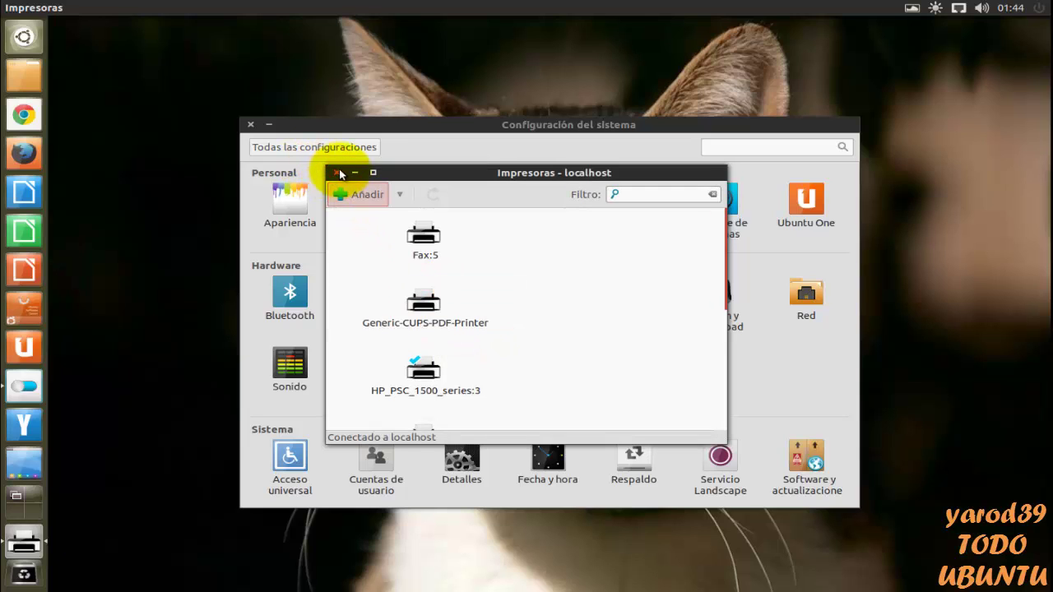
click(338, 173)
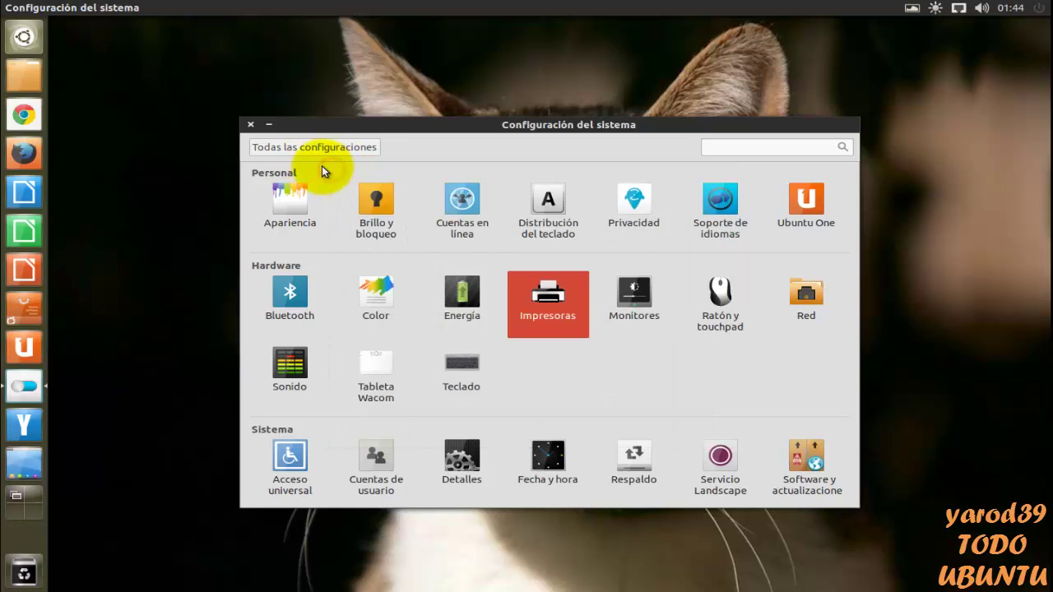
click(250, 125)
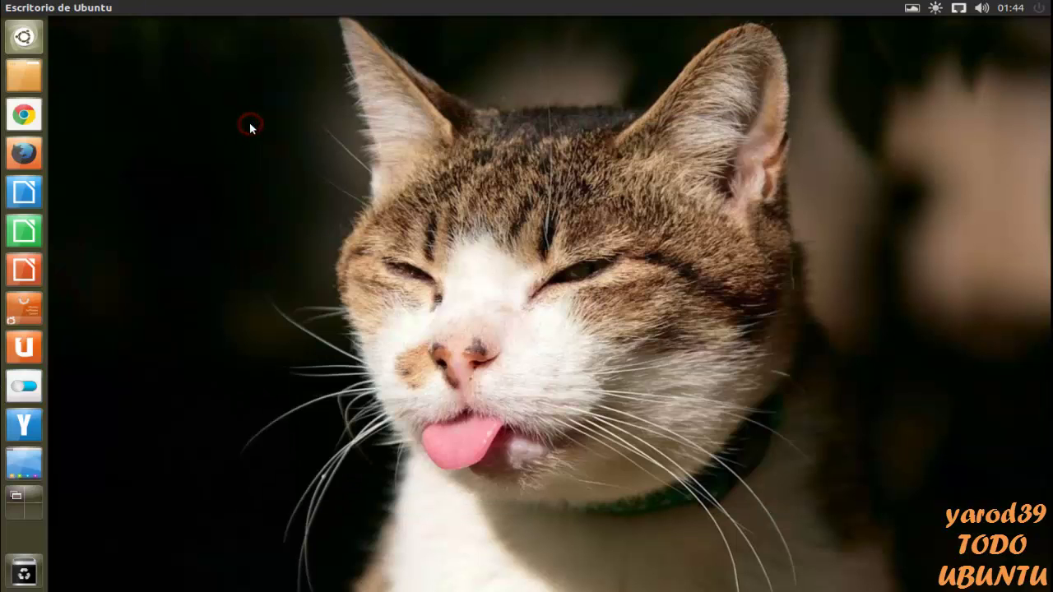
Open the file manager, check the contents of the Documentos folder, and close the window
right_click(30, 76)
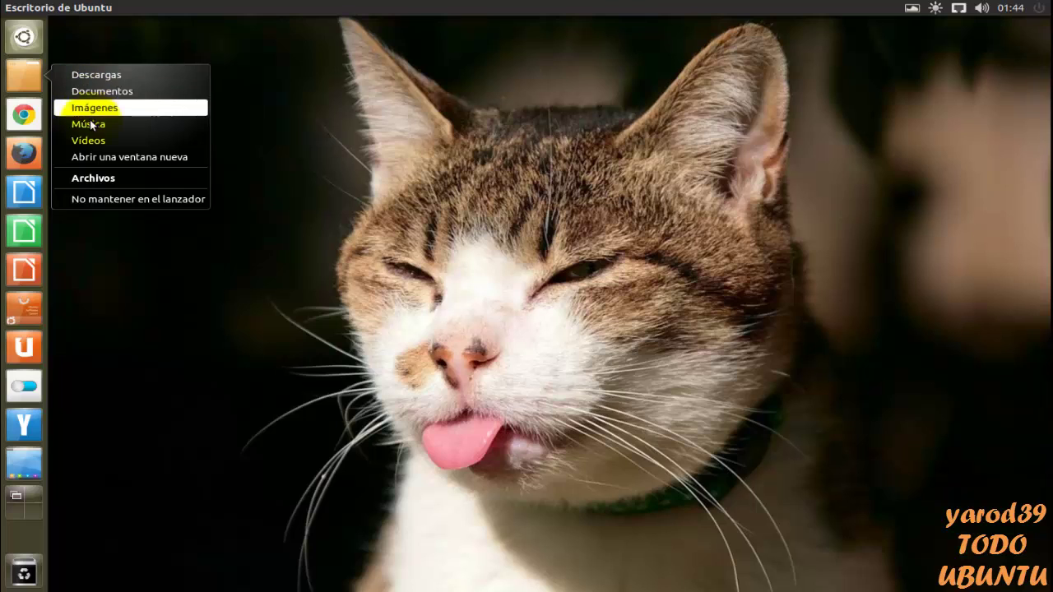
click(95, 178)
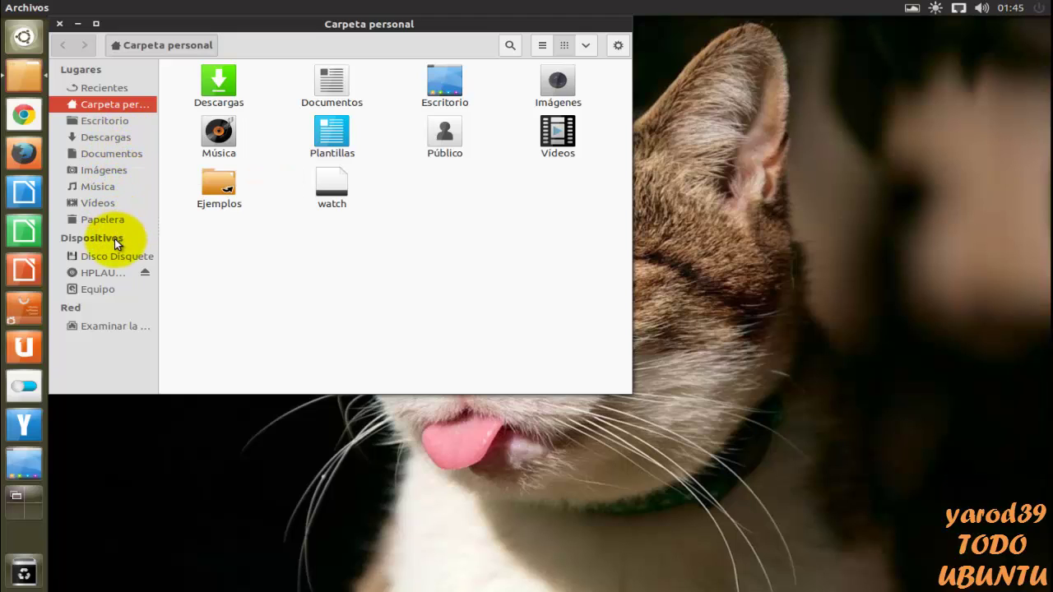
click(108, 153)
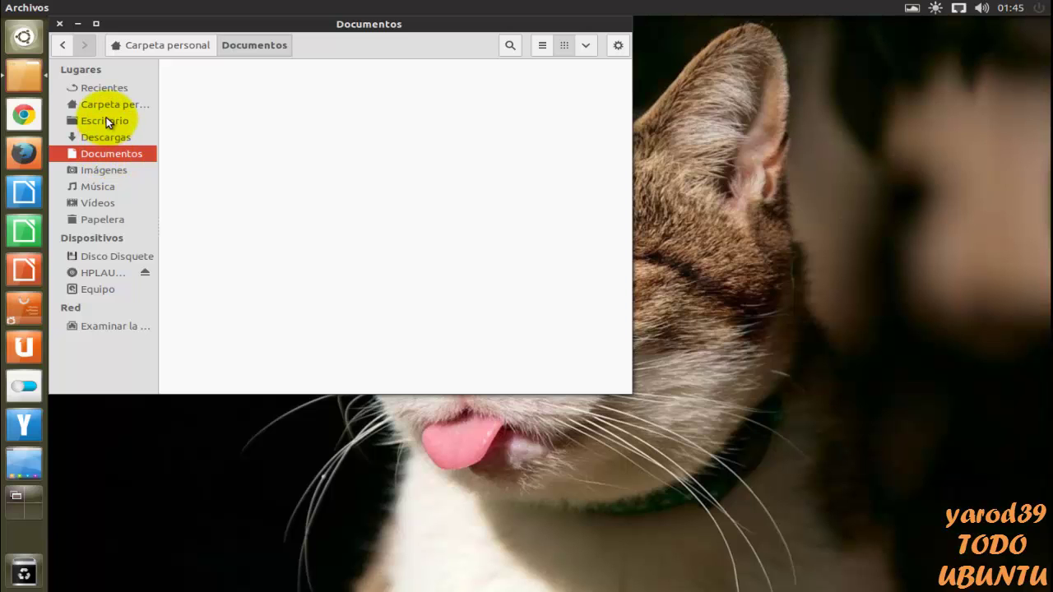
click(59, 23)
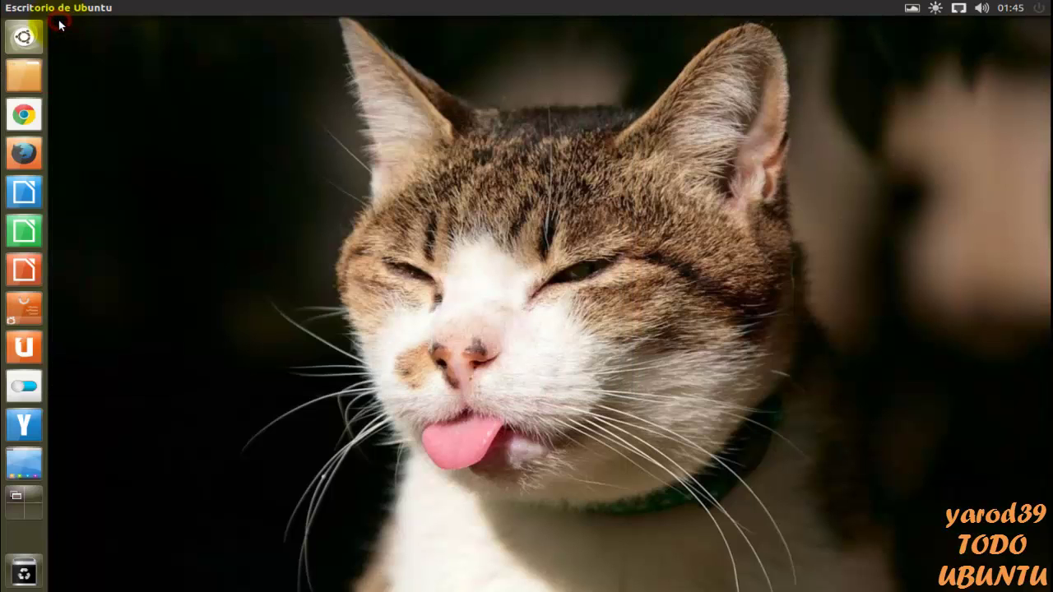
Reopen the file manager, check the contents of the Ejemplos folder, and close the window
right_click(23, 74)
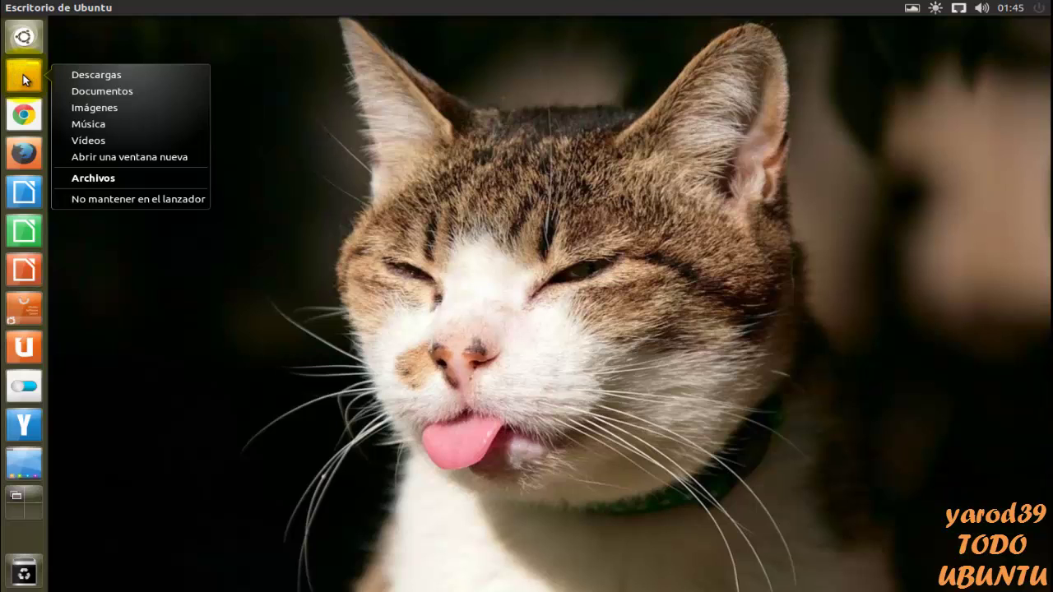
click(93, 177)
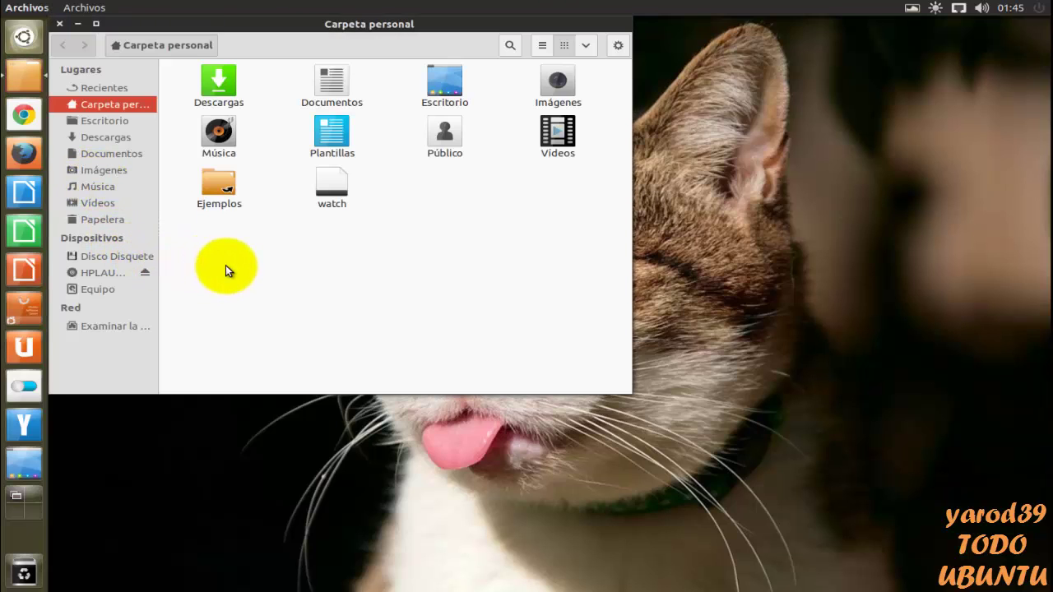
double_click(214, 190)
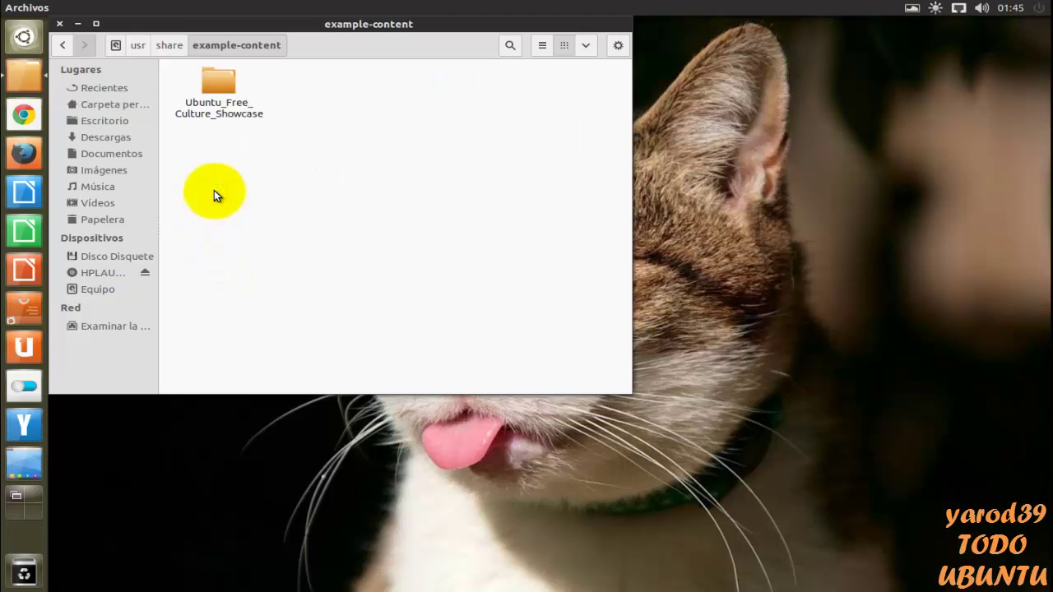
click(59, 24)
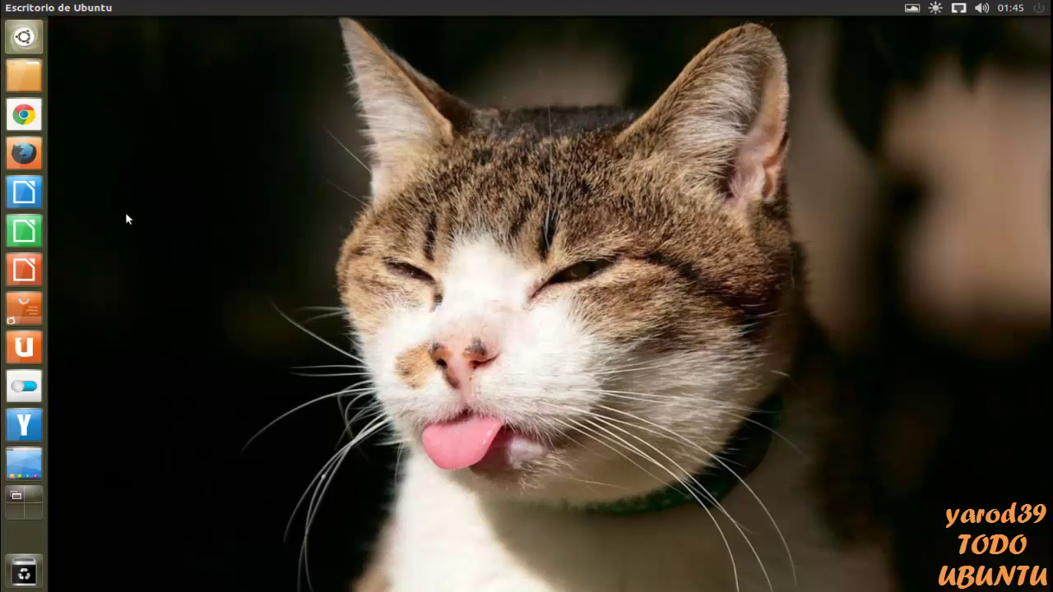
Quit the running file manager process with nautilus -q in a new terminal, and close the terminal
key(ctrl+alt+t)
text(n)
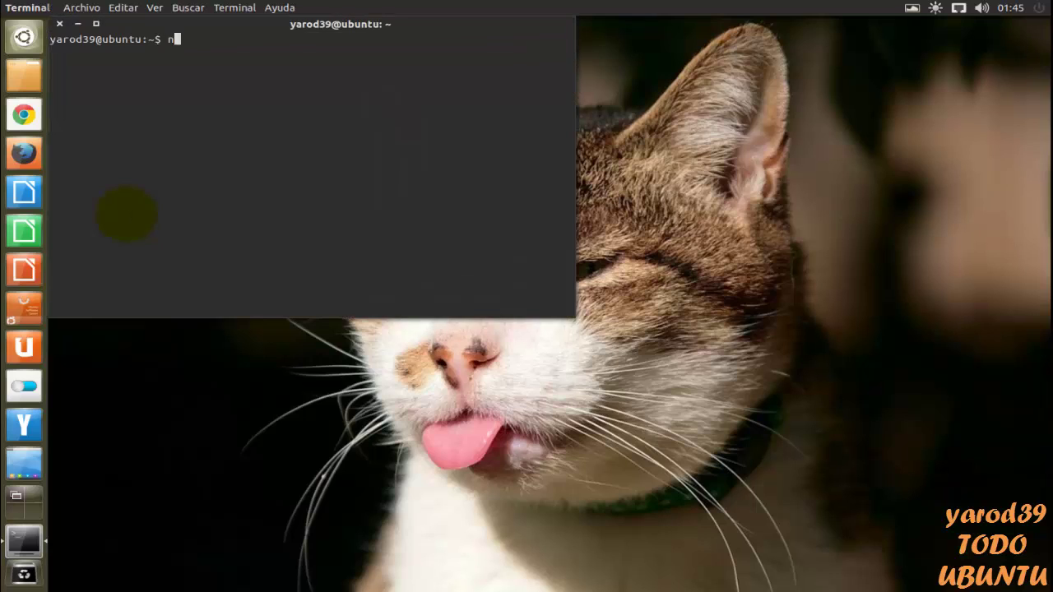
text(au)
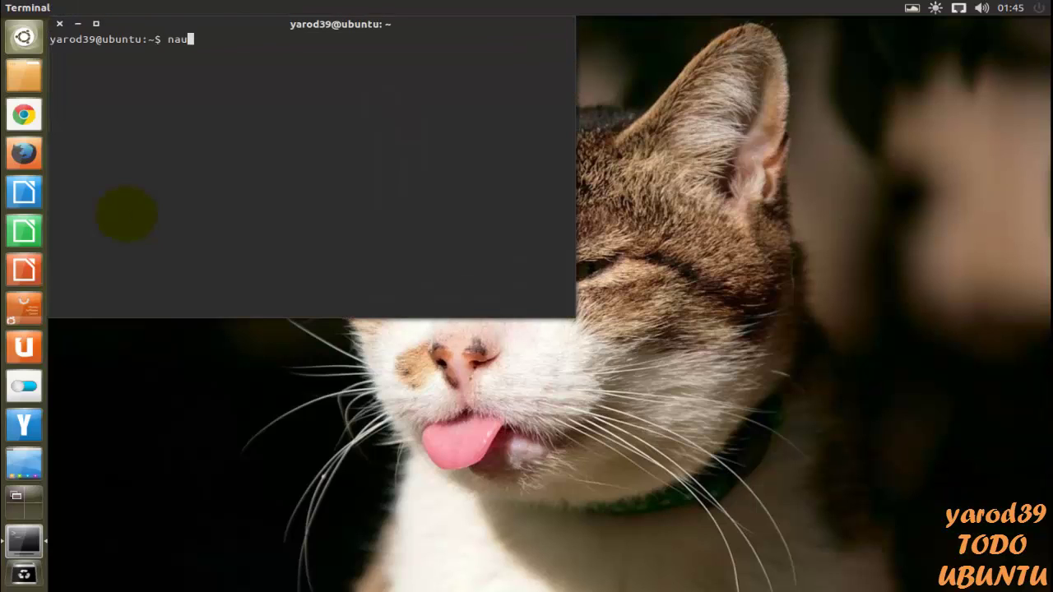
text(tilus -q)
key(Return)
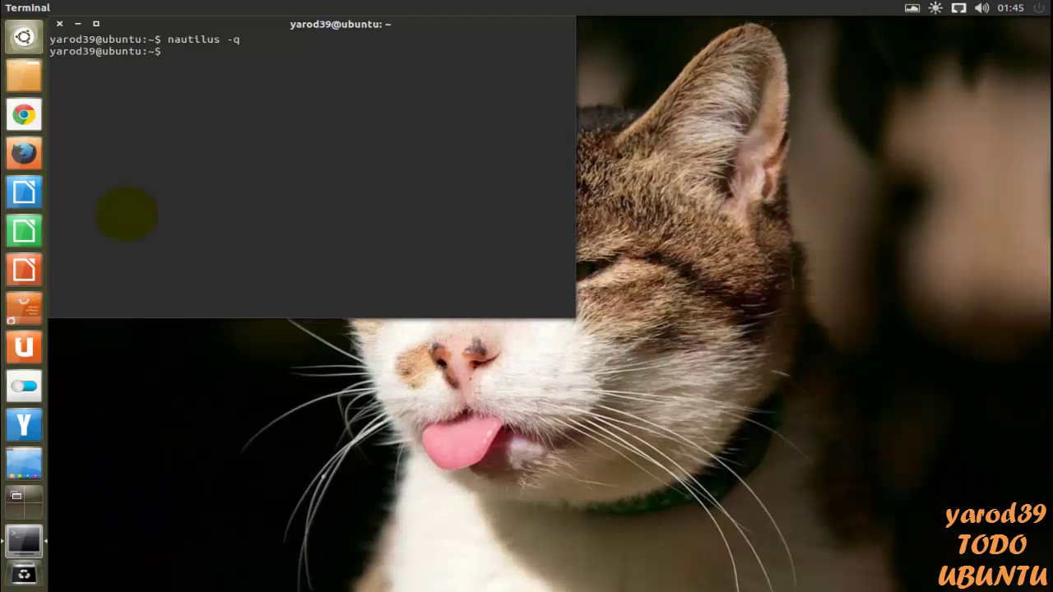
click(60, 25)
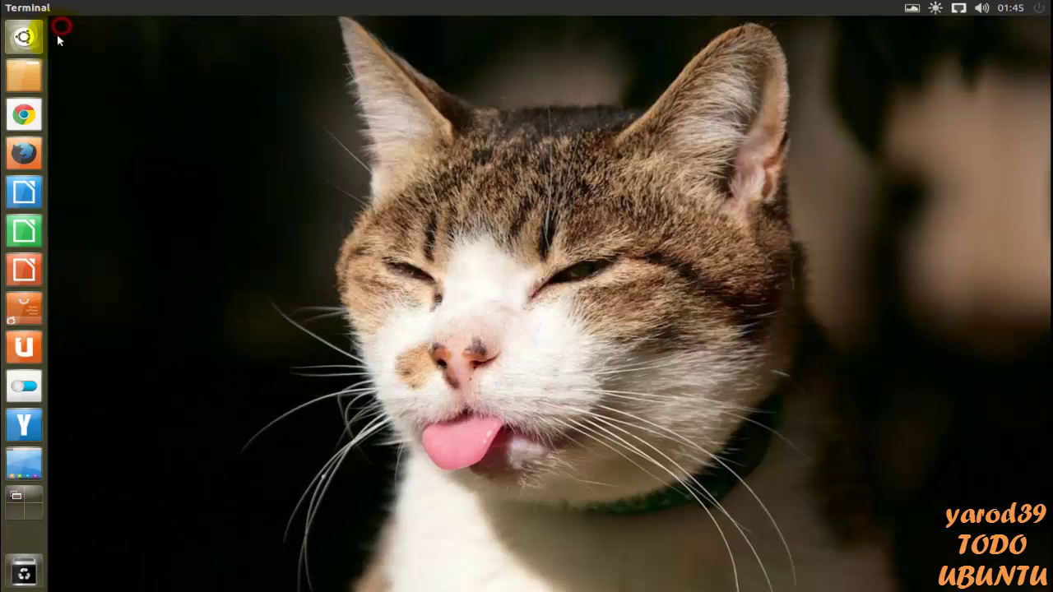
Open the home folder in a fresh file manager window and open its Documentos folder
right_click(33, 74)
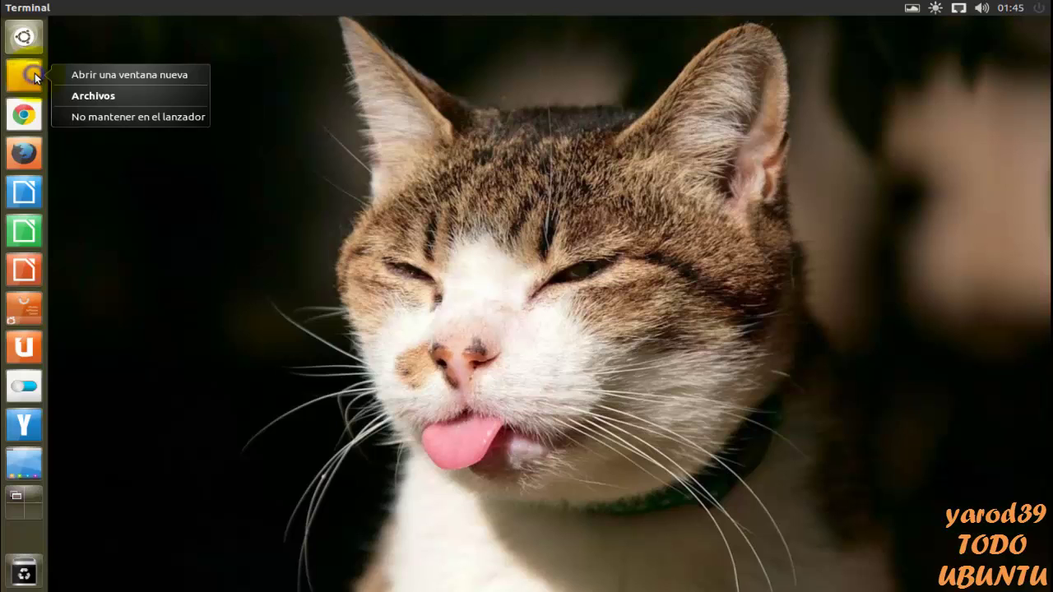
click(90, 96)
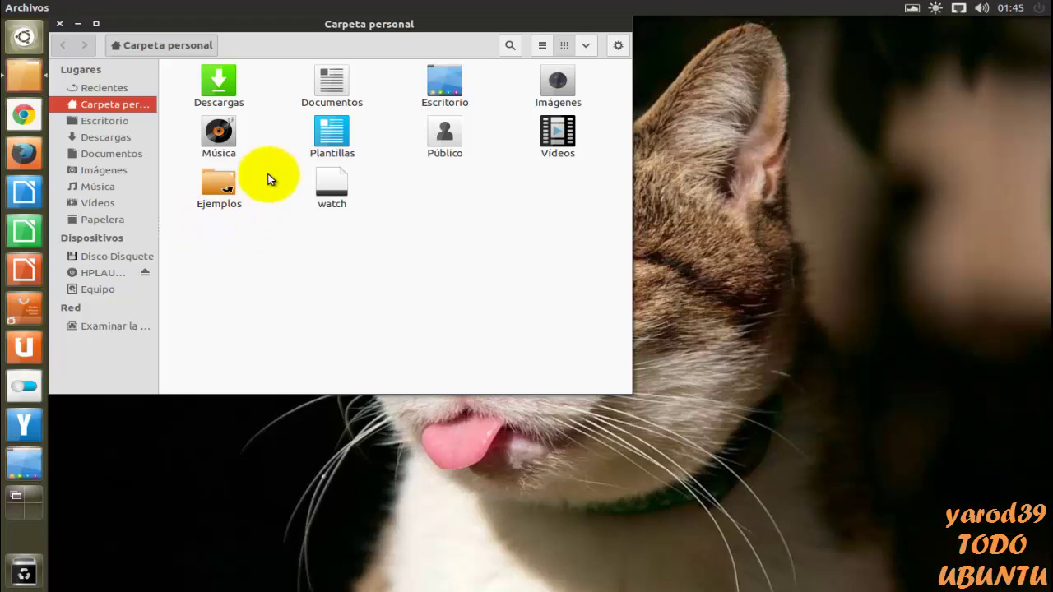
double_click(327, 85)
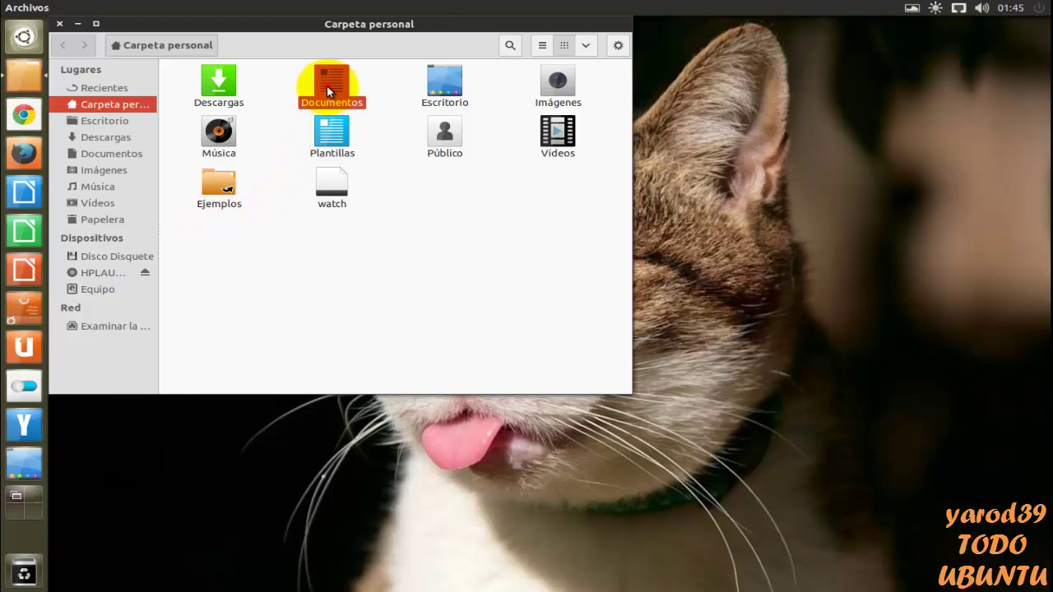
Return to the home folder, check the Recientes, Escritorio and Documentos locations, and close the file manager window
click(167, 47)
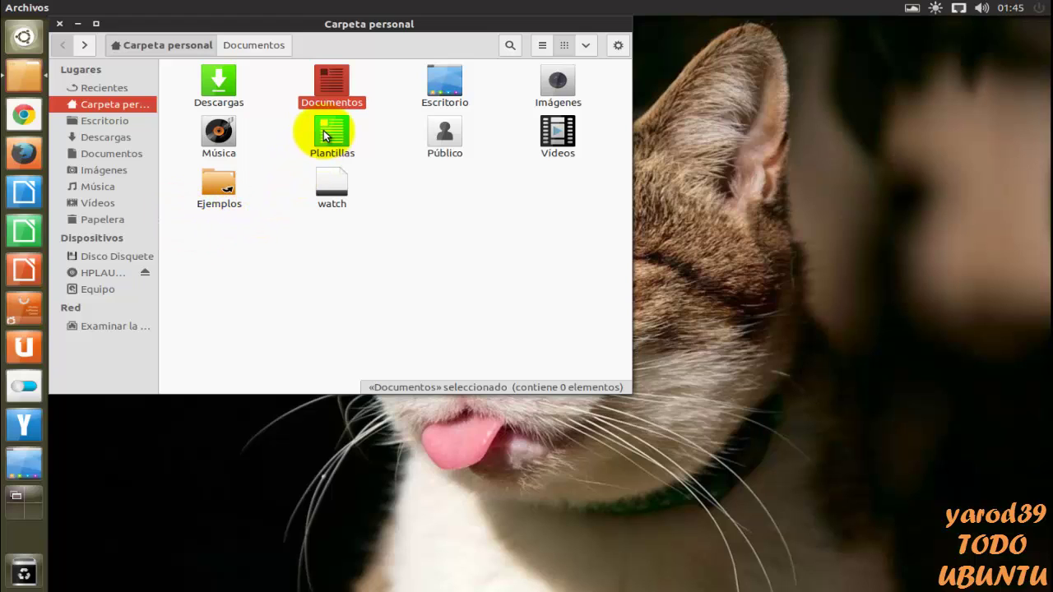
click(96, 88)
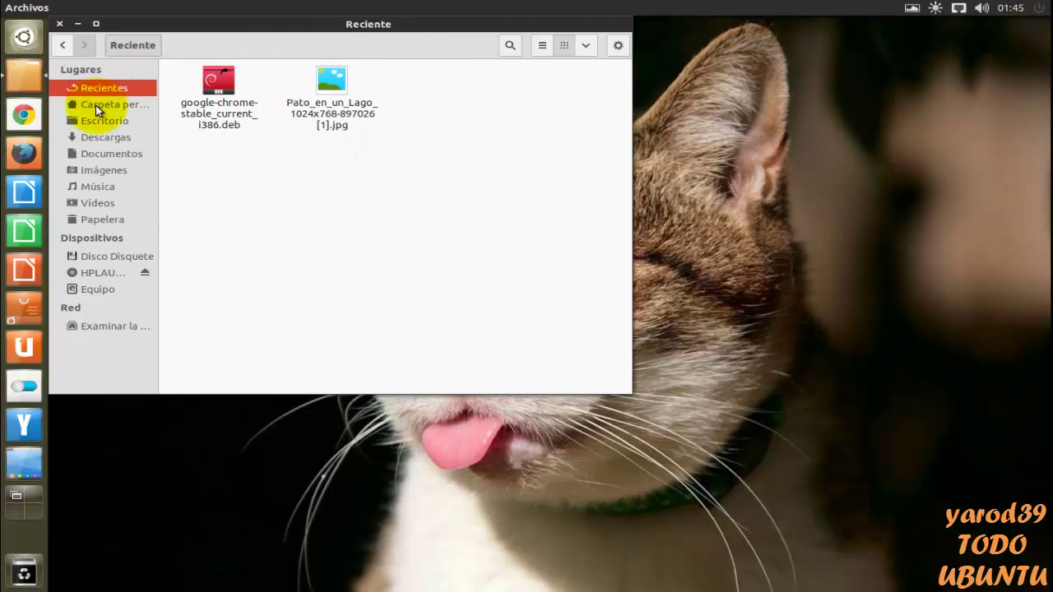
click(98, 118)
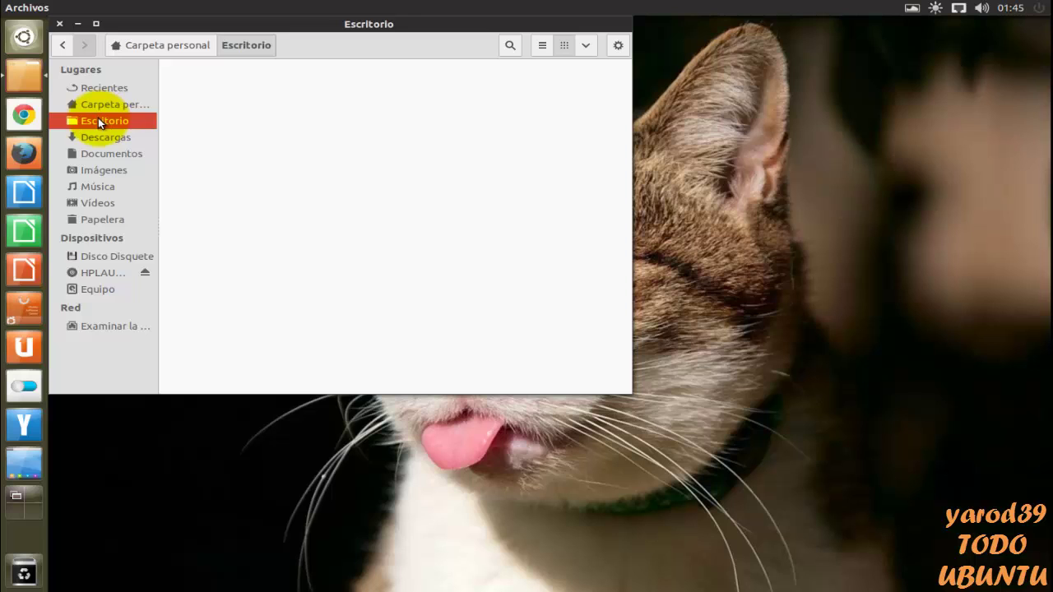
click(104, 151)
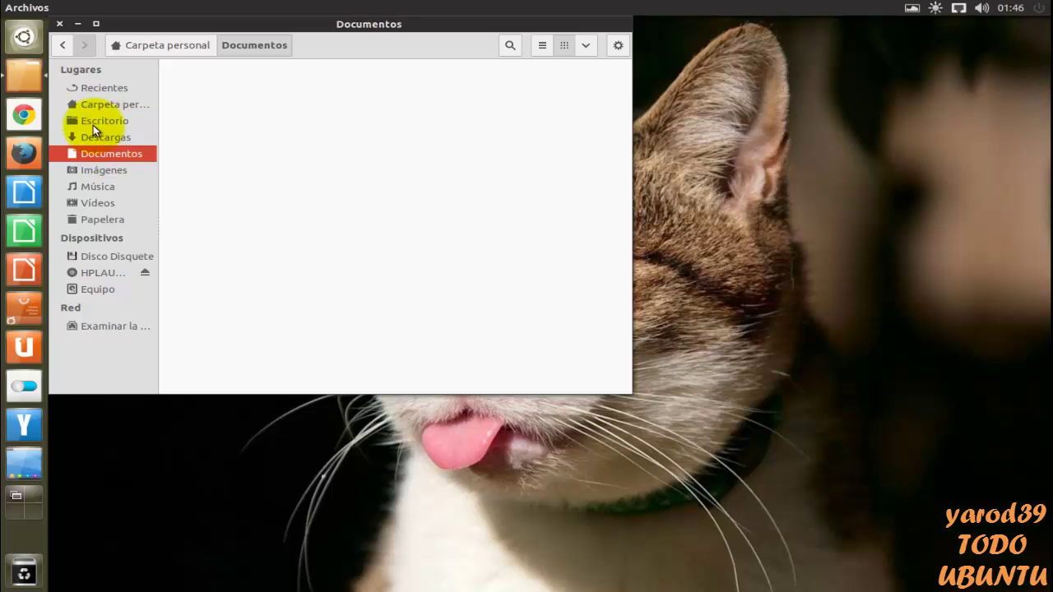
click(60, 25)
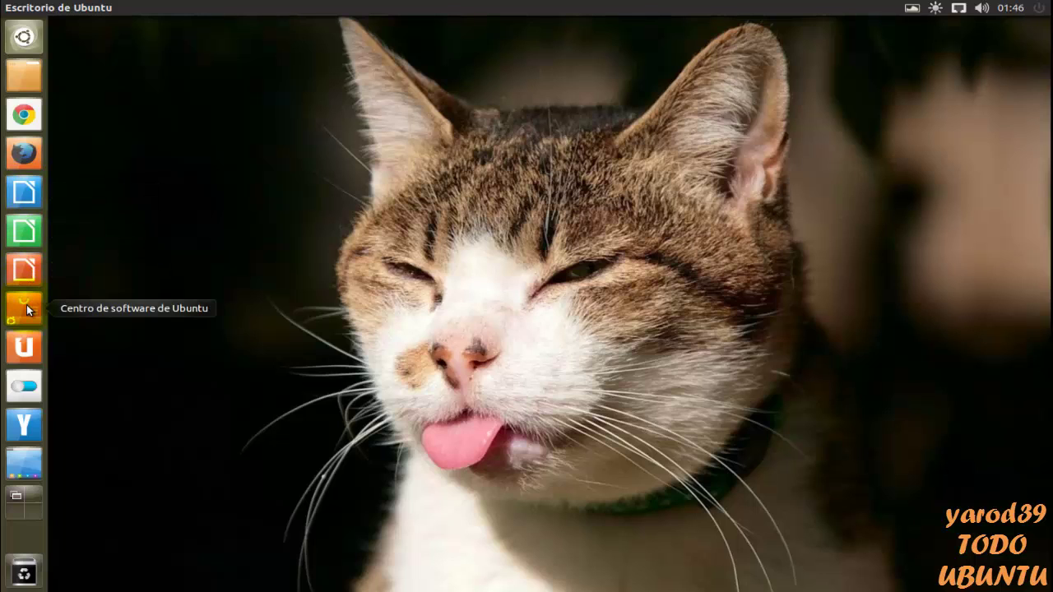
Open LibreOffice Writer with a blank document, cancelling the recovery of the unsaved document and confirming the cancellation
click(24, 193)
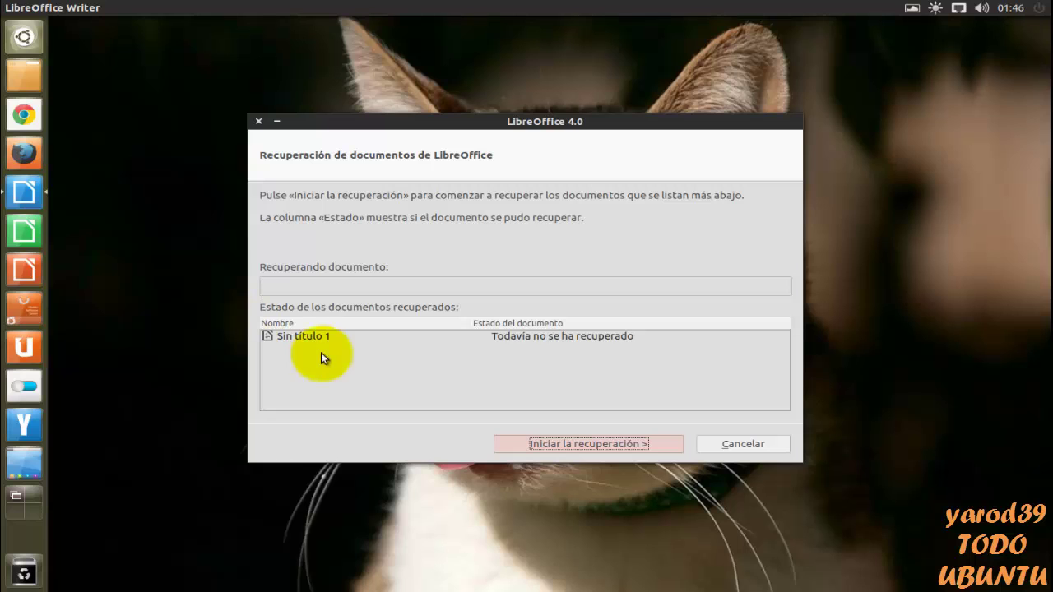
click(727, 442)
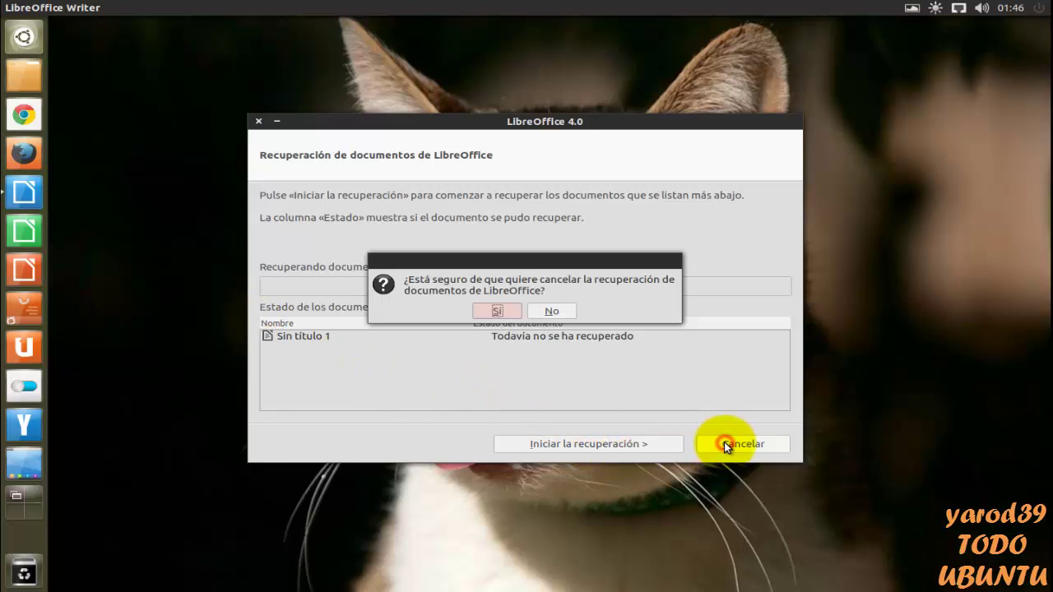
click(499, 310)
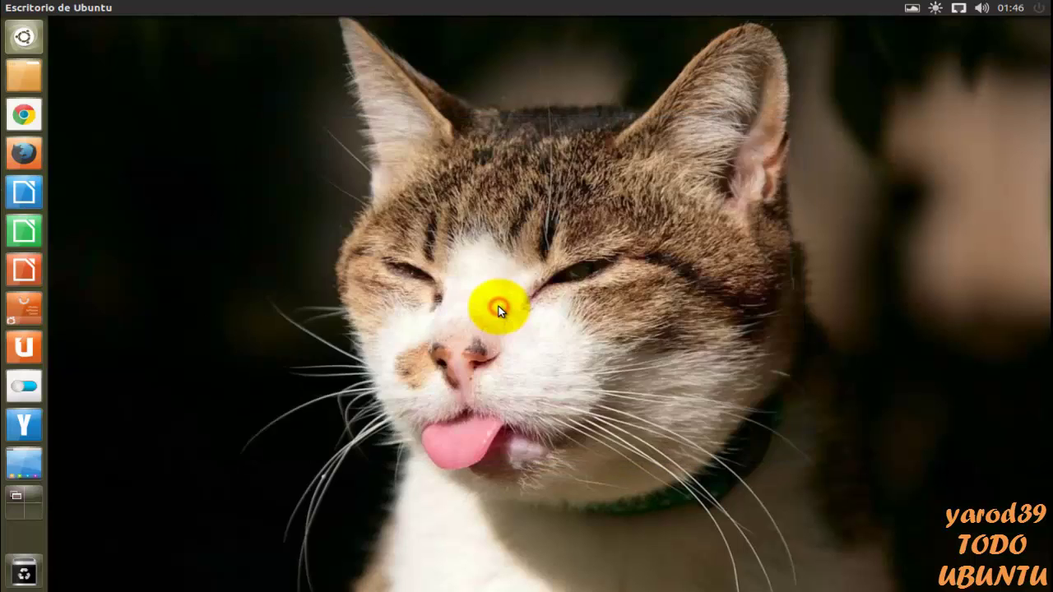
click(391, 240)
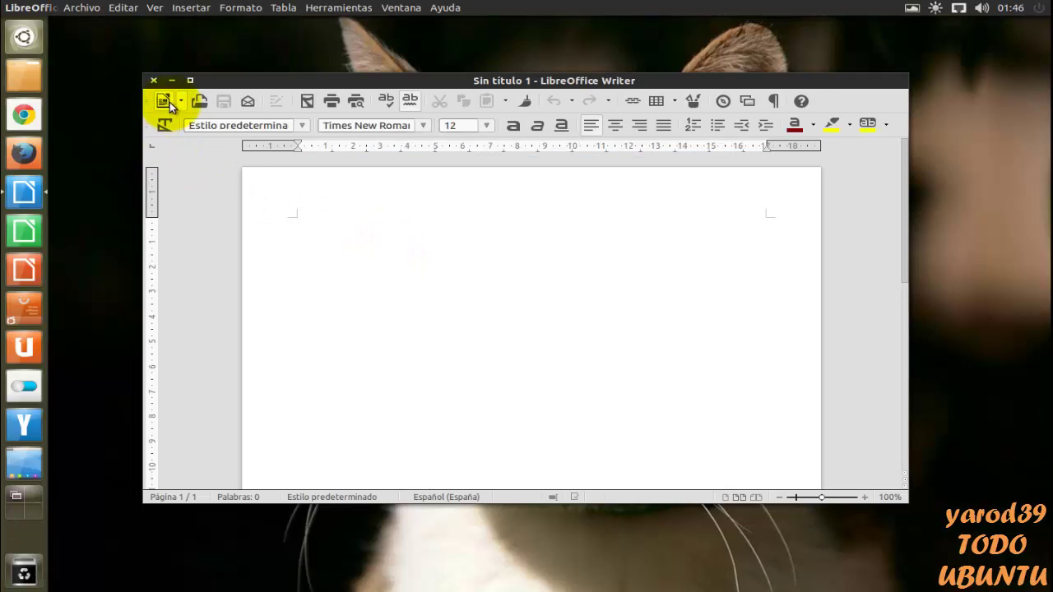
click(180, 101)
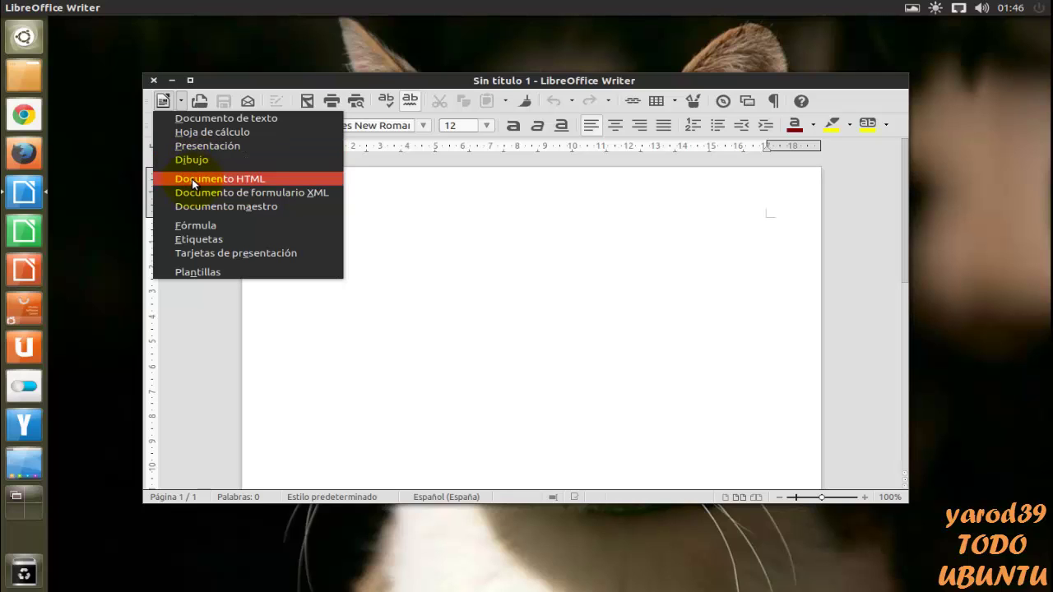
click(226, 97)
click(330, 102)
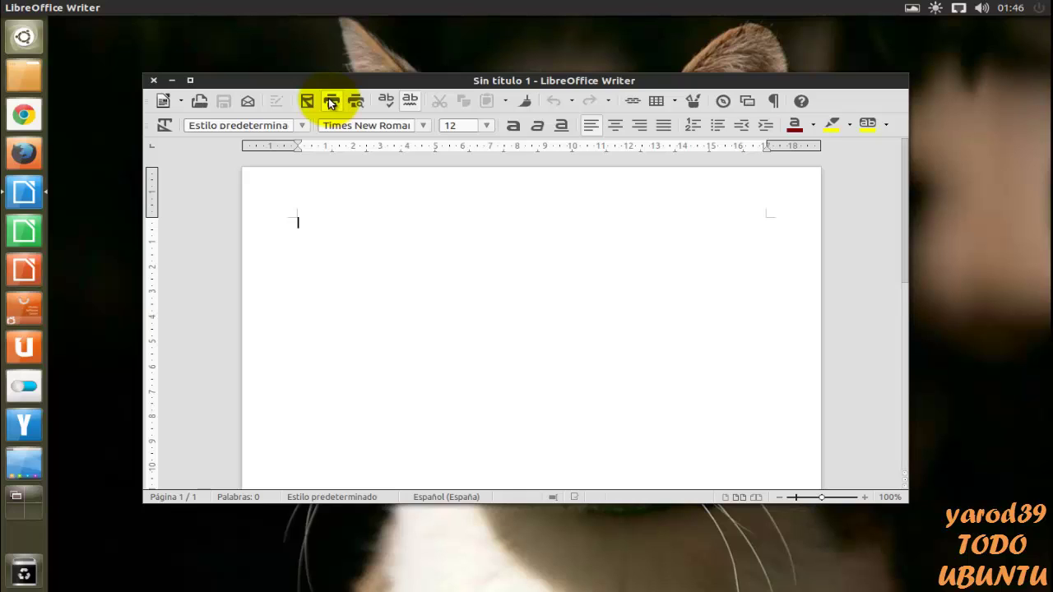
right_click(339, 210)
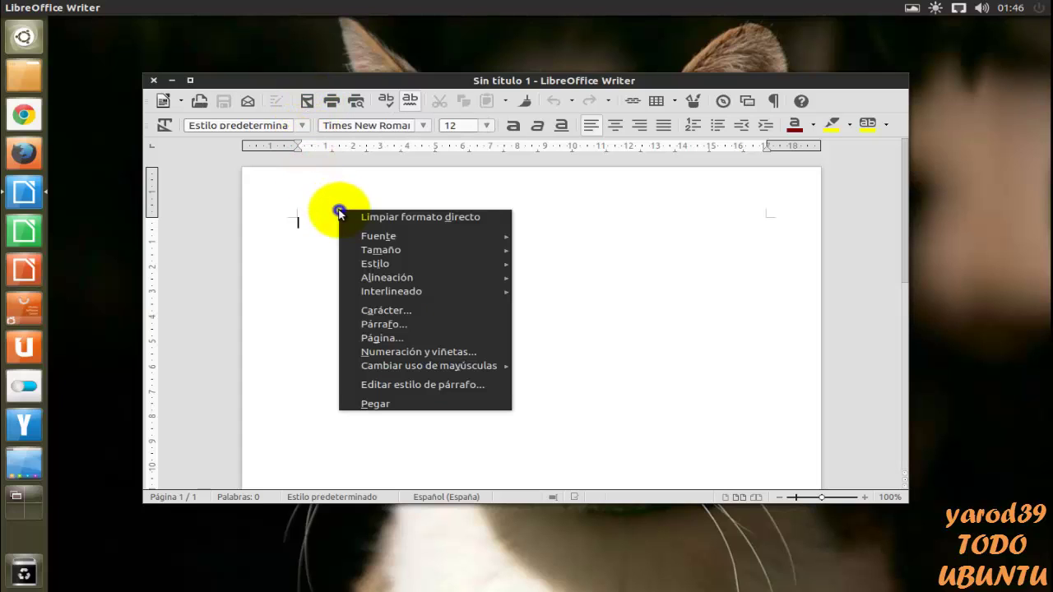
click(317, 284)
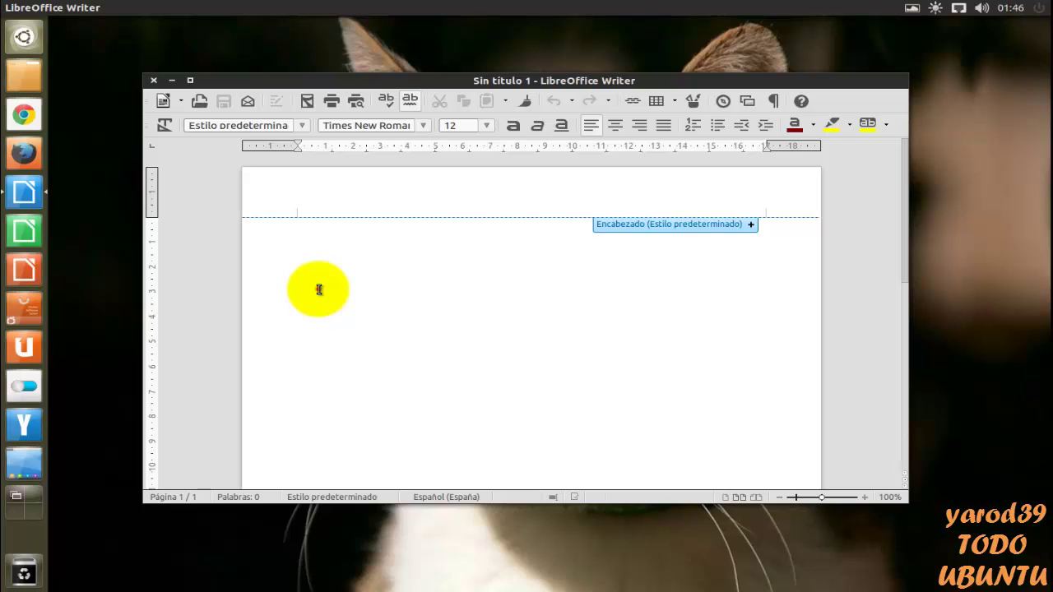
Write "Hoja de ejemplo de impresión pdf" on the first line of the blank document
text(ho)
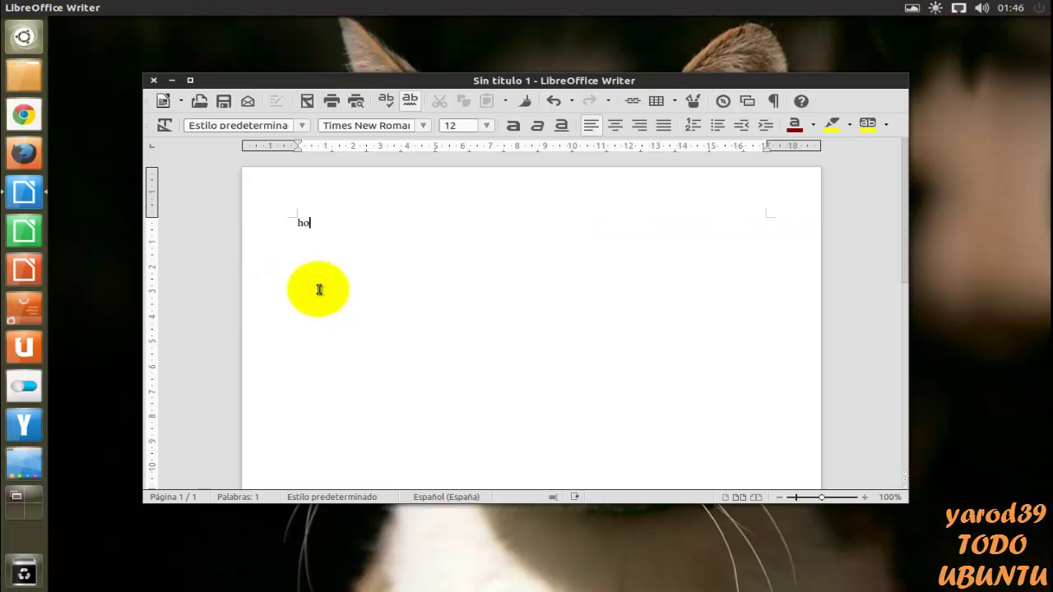
text(ja de ejemplo de i)
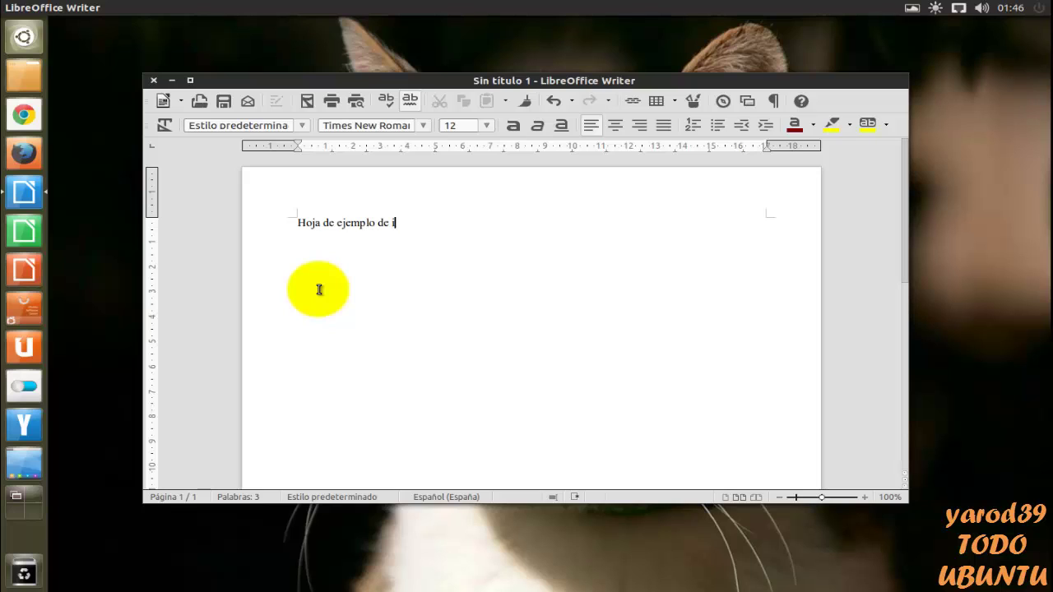
text(mpresión pdf)
click(330, 106)
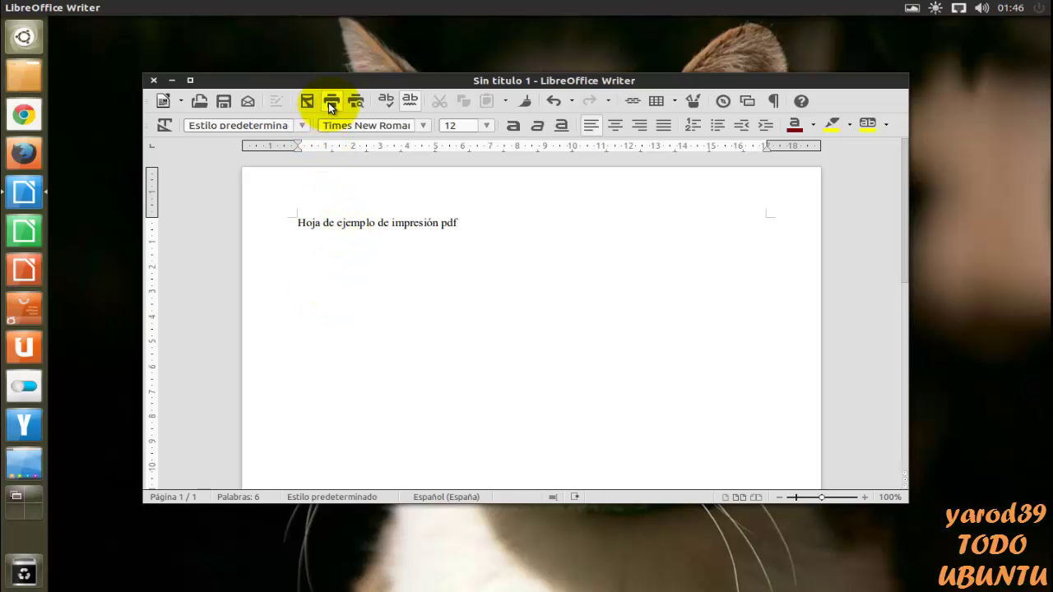
click(180, 100)
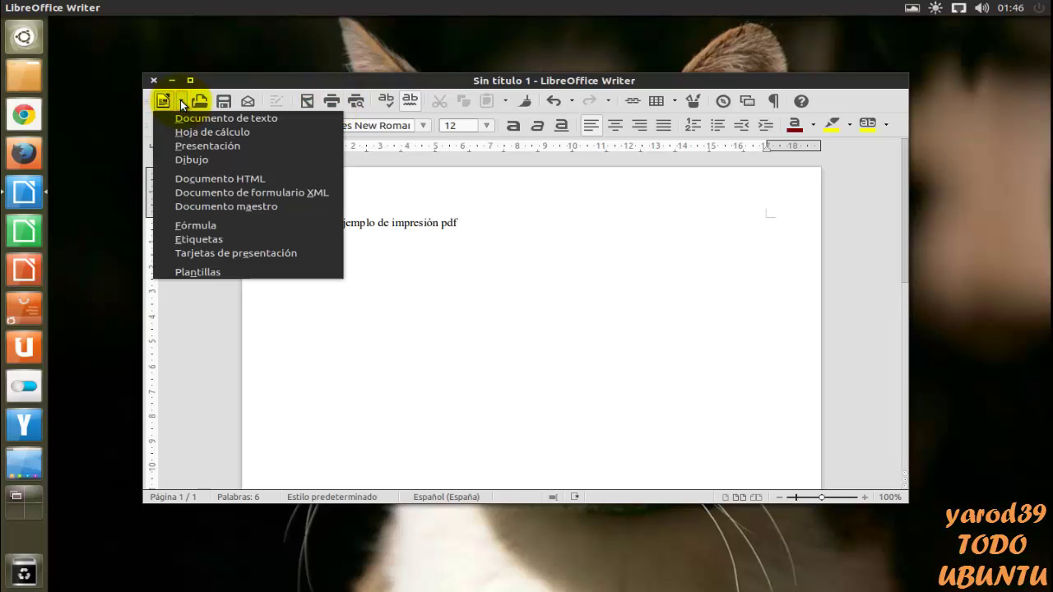
click(169, 99)
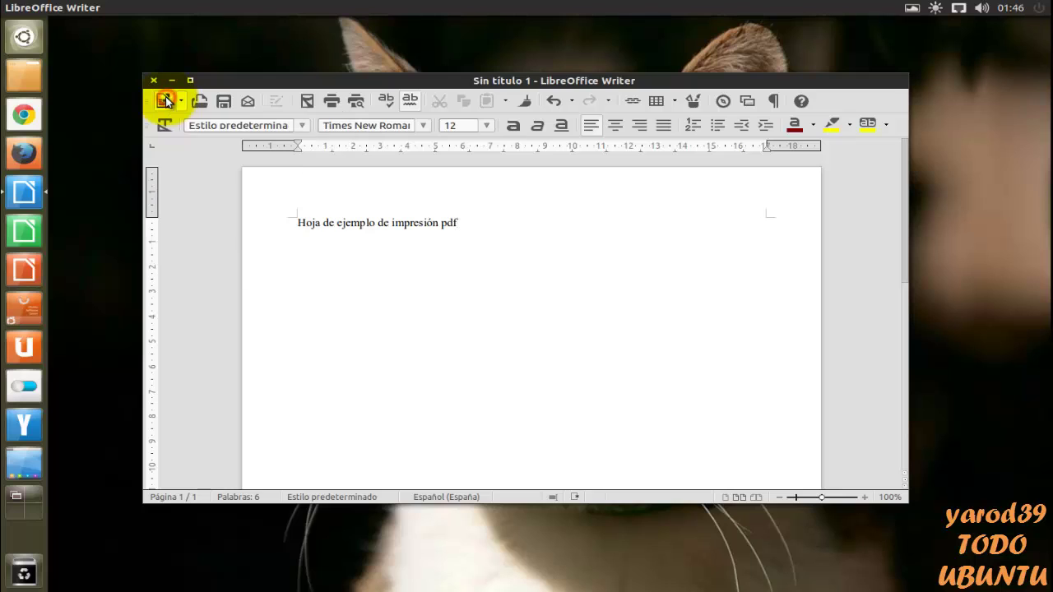
click(167, 101)
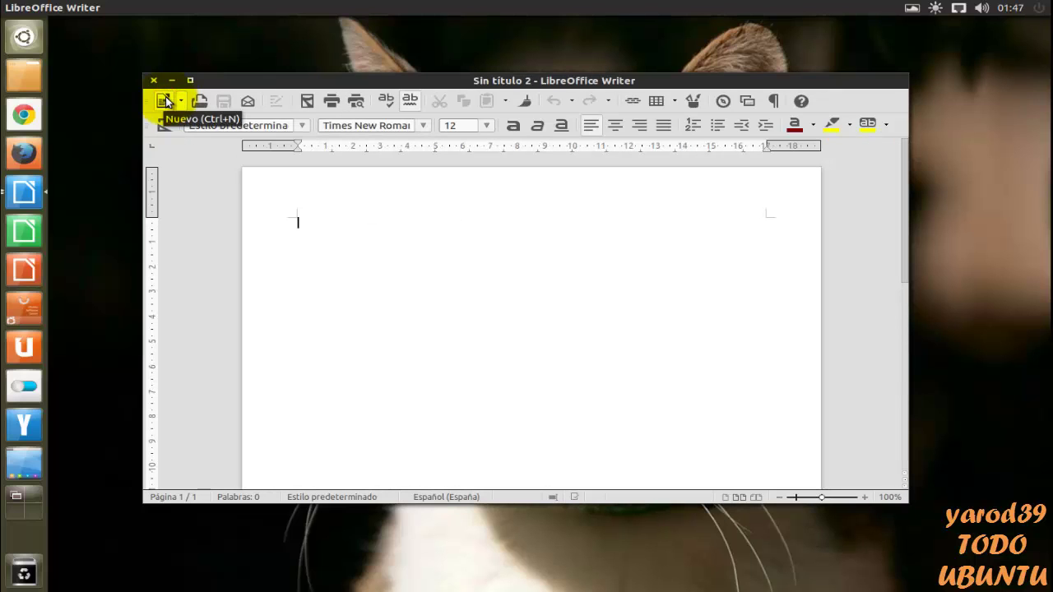
click(153, 80)
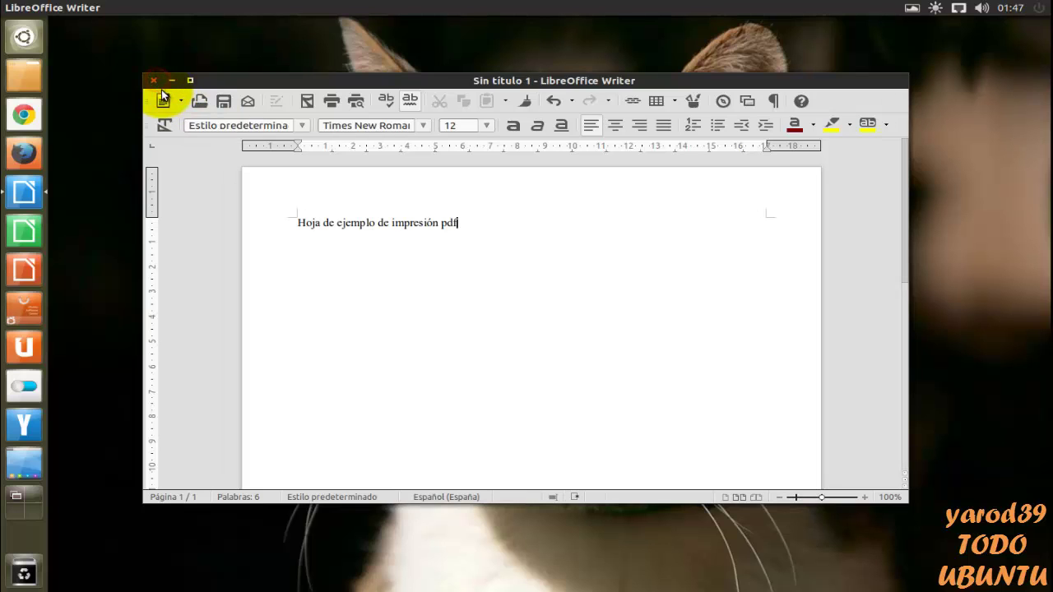
Save the document in the Documentos folder under the suggested name Sin título 1
click(225, 101)
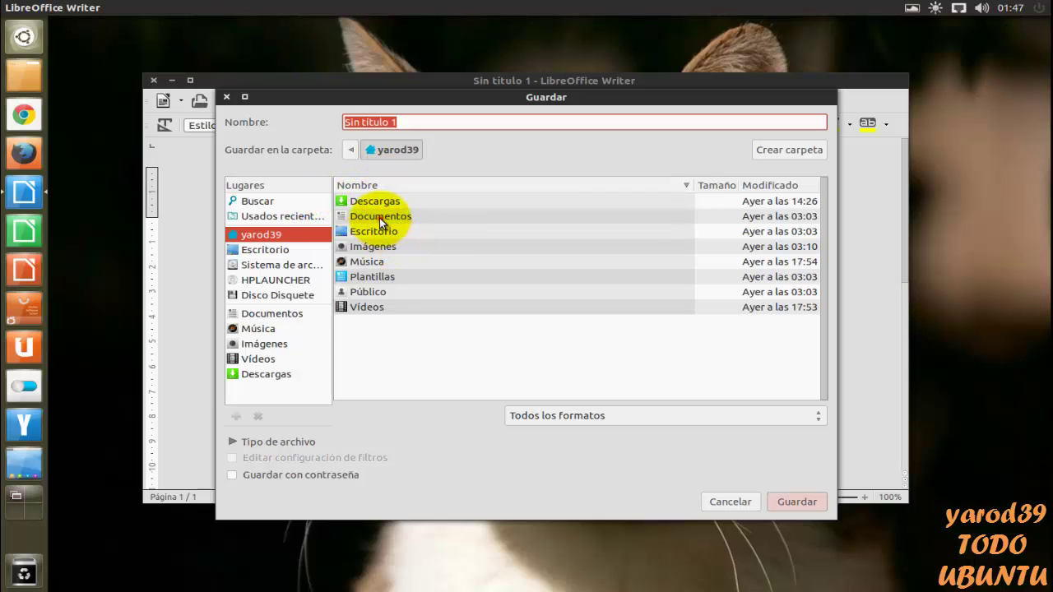
double_click(379, 218)
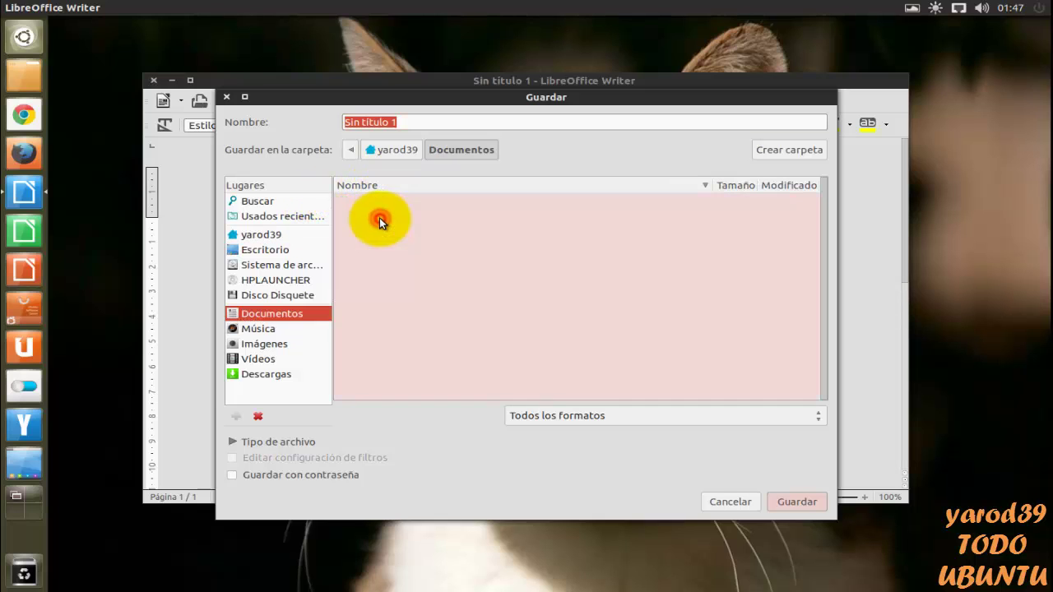
click(795, 504)
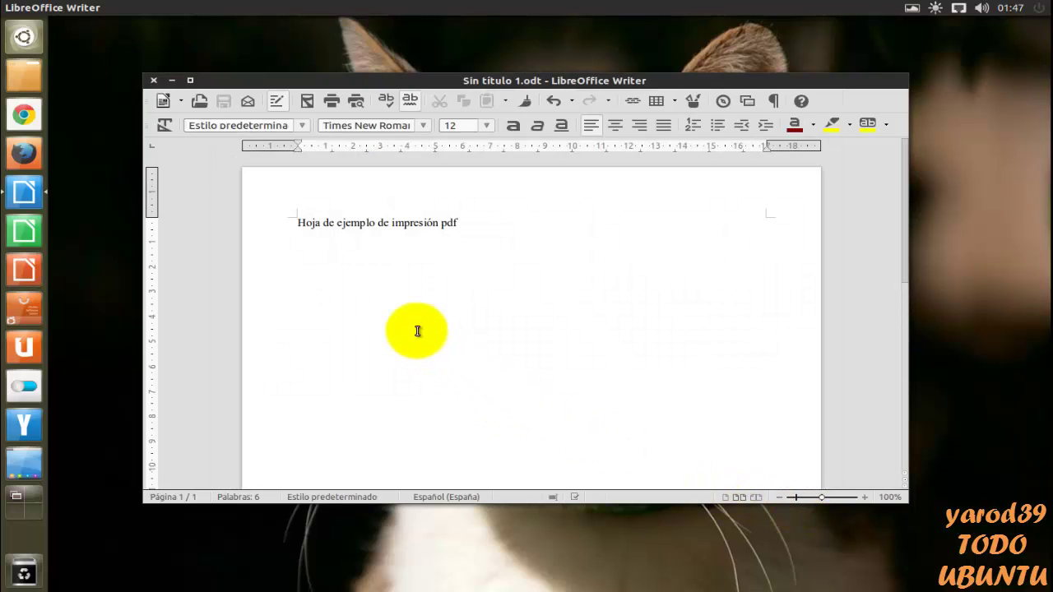
click(332, 102)
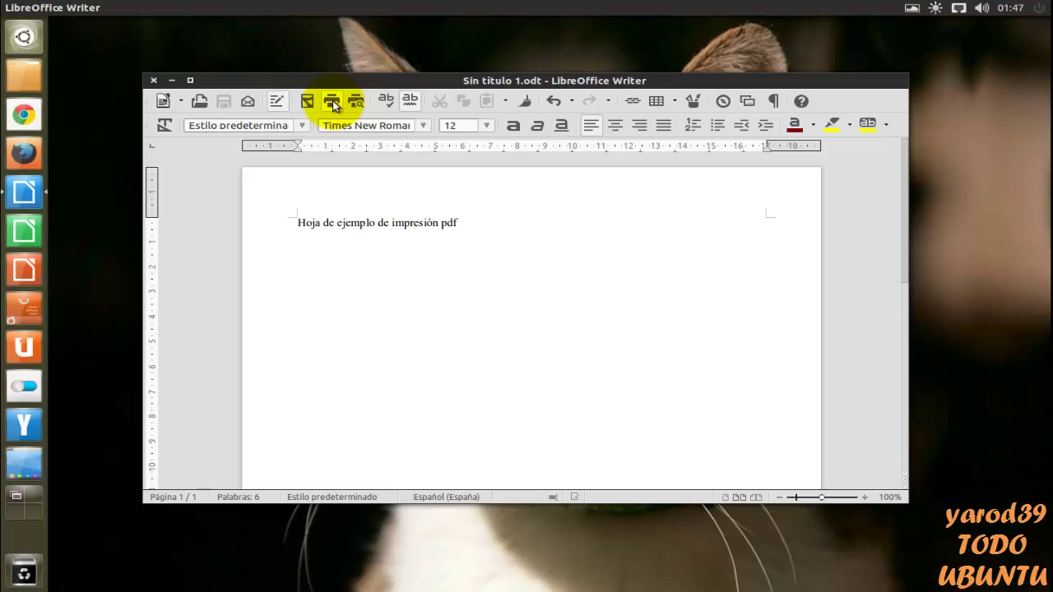
click(181, 101)
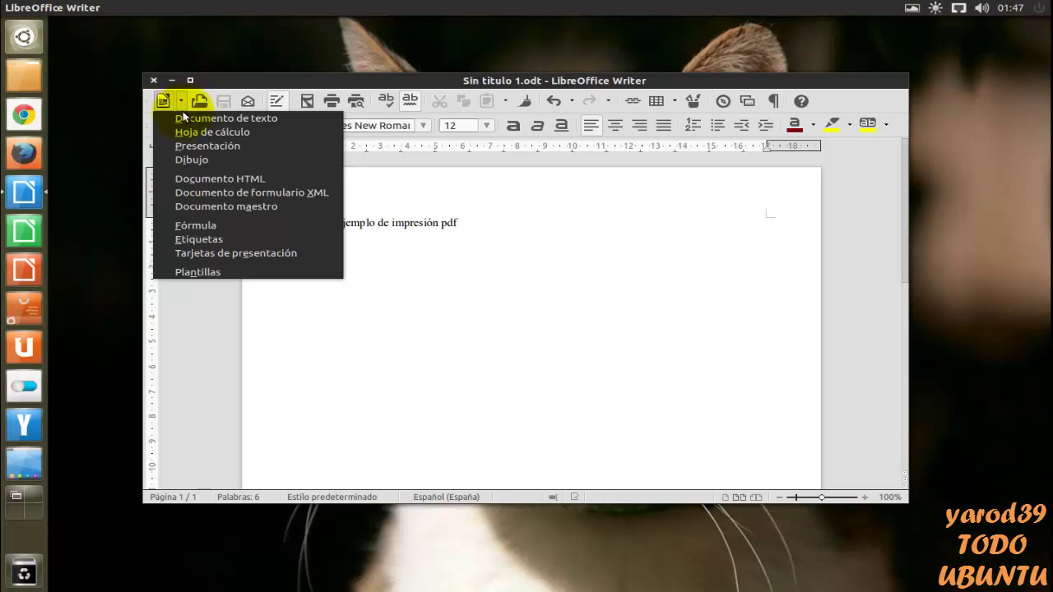
click(325, 340)
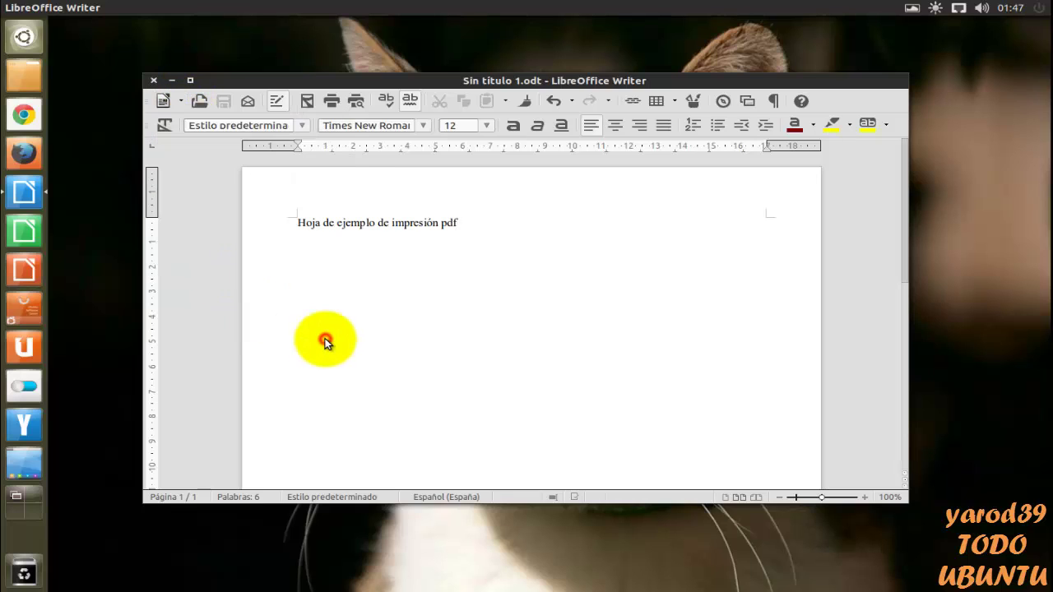